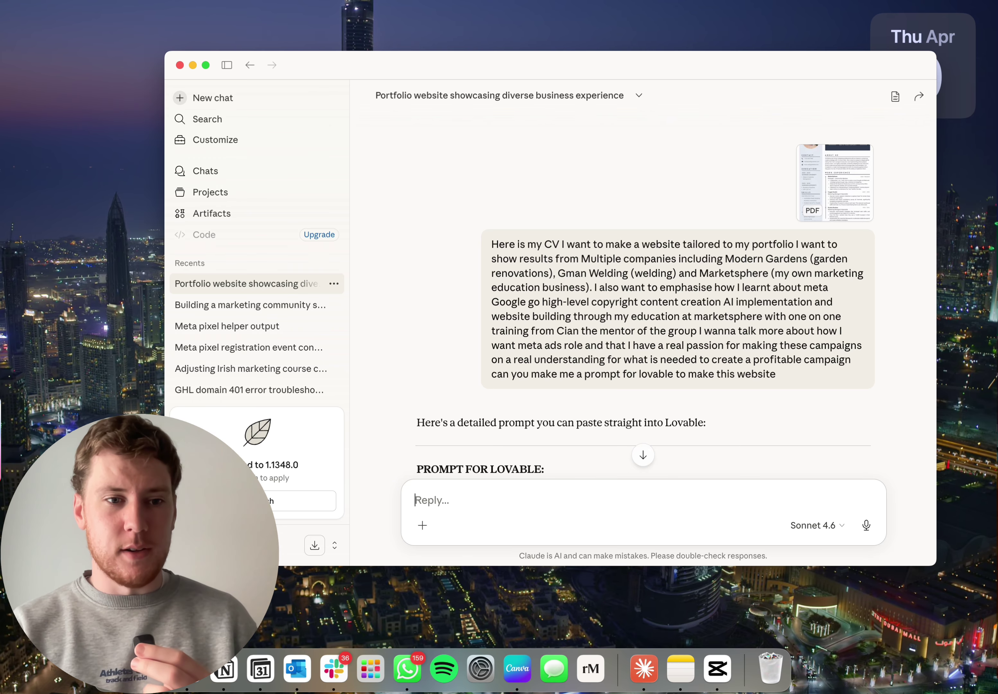
Switch to Chrome, go to Skool's discovery page in the empty tab and open the MarketSphere community
{"action": "key", "text": "super+Tab"}
{"action": "left_click", "coordinate": [249, 14]}
{"action": "type", "text": "skool"}
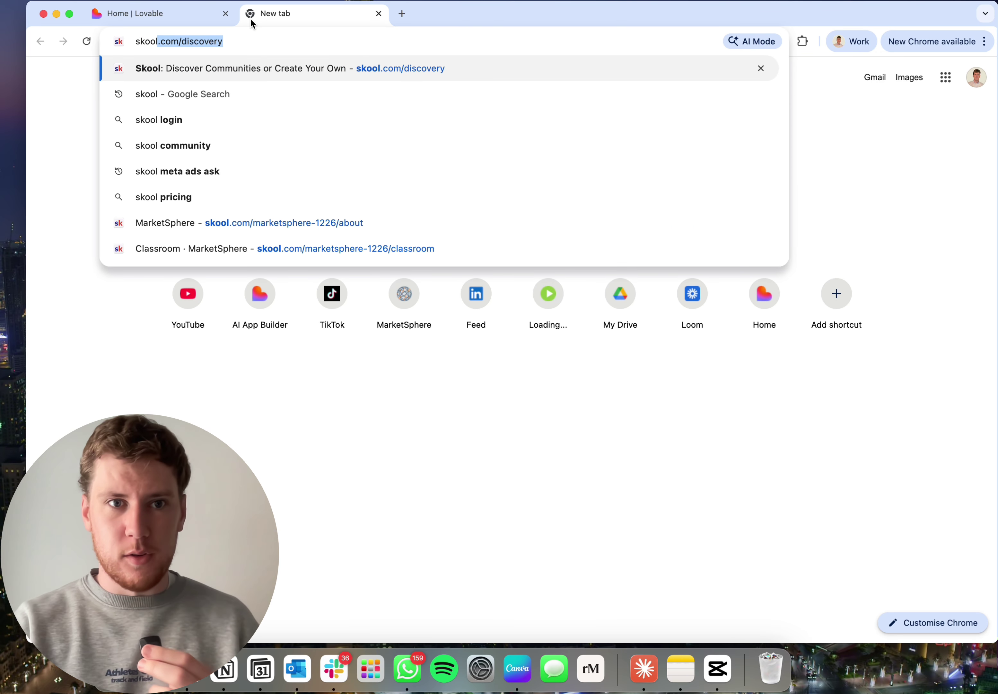
{"action": "key", "text": "Return"}
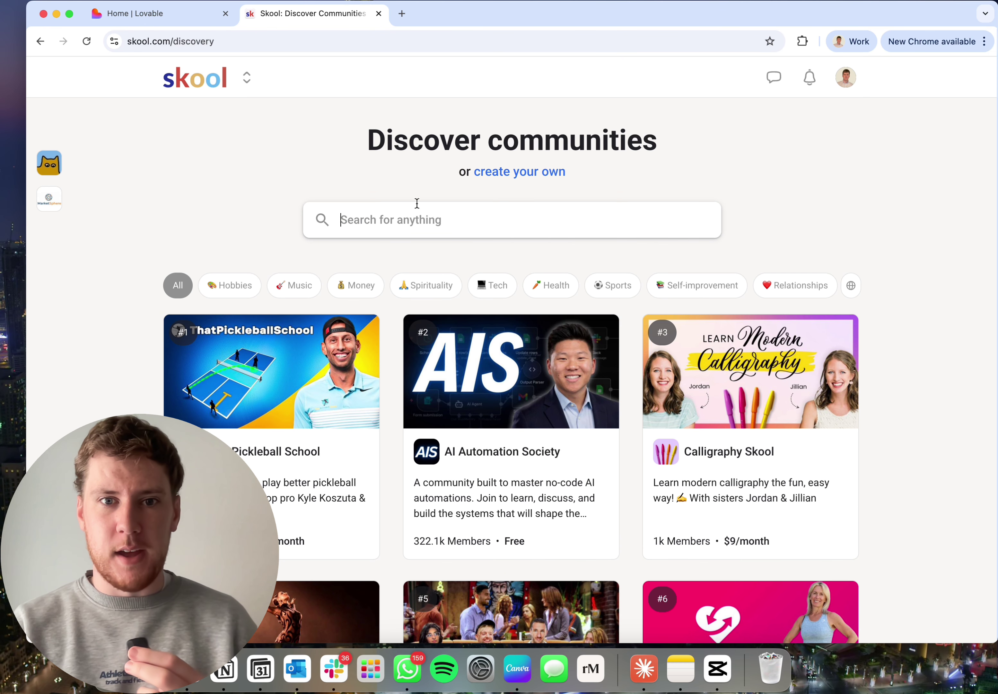
{"action": "left_click", "coordinate": [49, 198]}
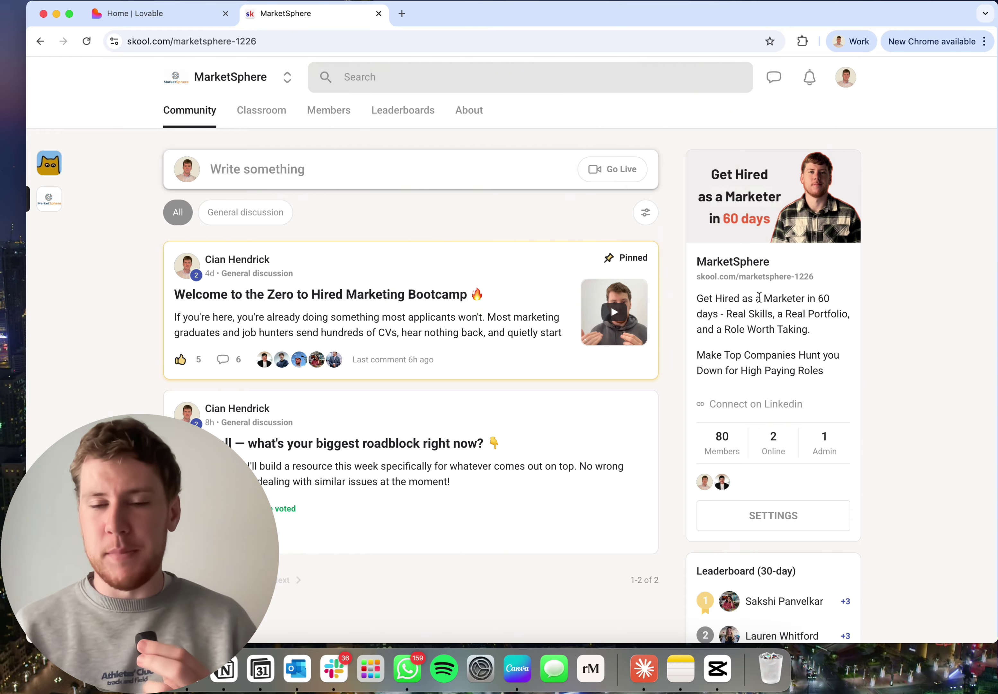
Open the MarketSphere classroom and look over its marketing courses
{"action": "left_click", "coordinate": [257, 111]}
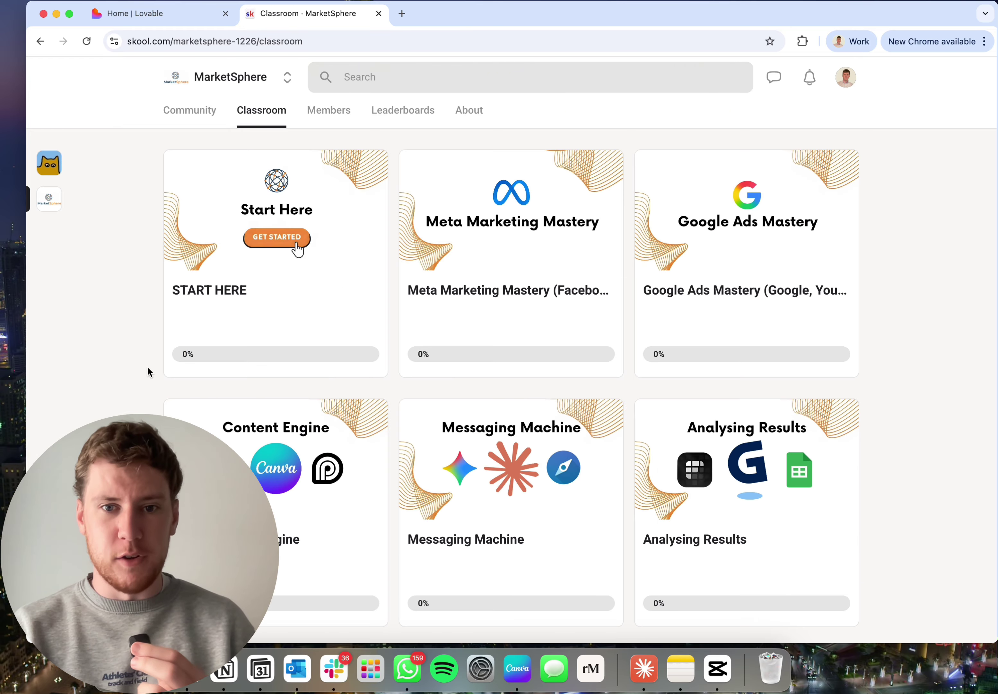
{"action": "scroll", "coordinate": [140, 361], "scroll_direction": "down", "scroll_amount": 2}
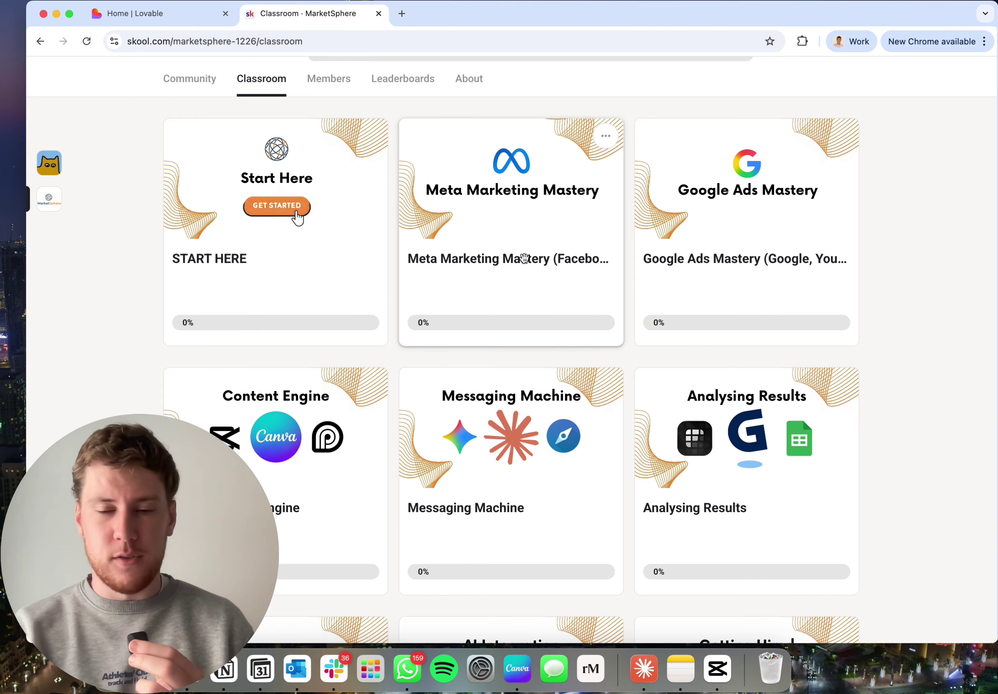
{"action": "scroll", "coordinate": [678, 261], "scroll_direction": "down", "scroll_amount": 2}
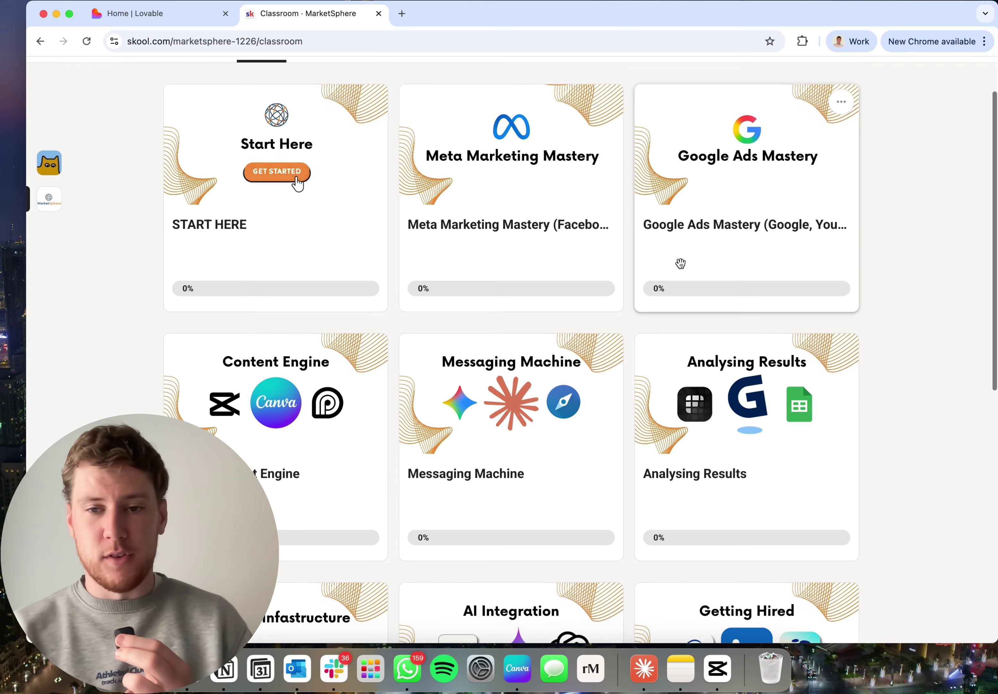
{"action": "scroll", "coordinate": [674, 257], "scroll_direction": "up", "scroll_amount": 3}
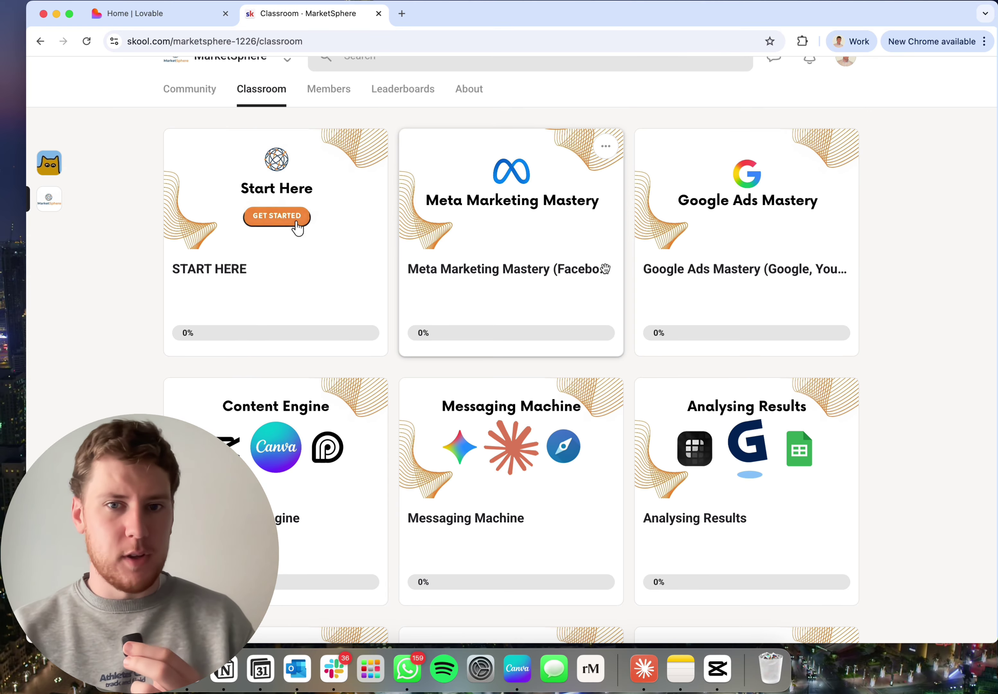
{"action": "scroll", "coordinate": [605, 269], "scroll_direction": "up", "scroll_amount": 1}
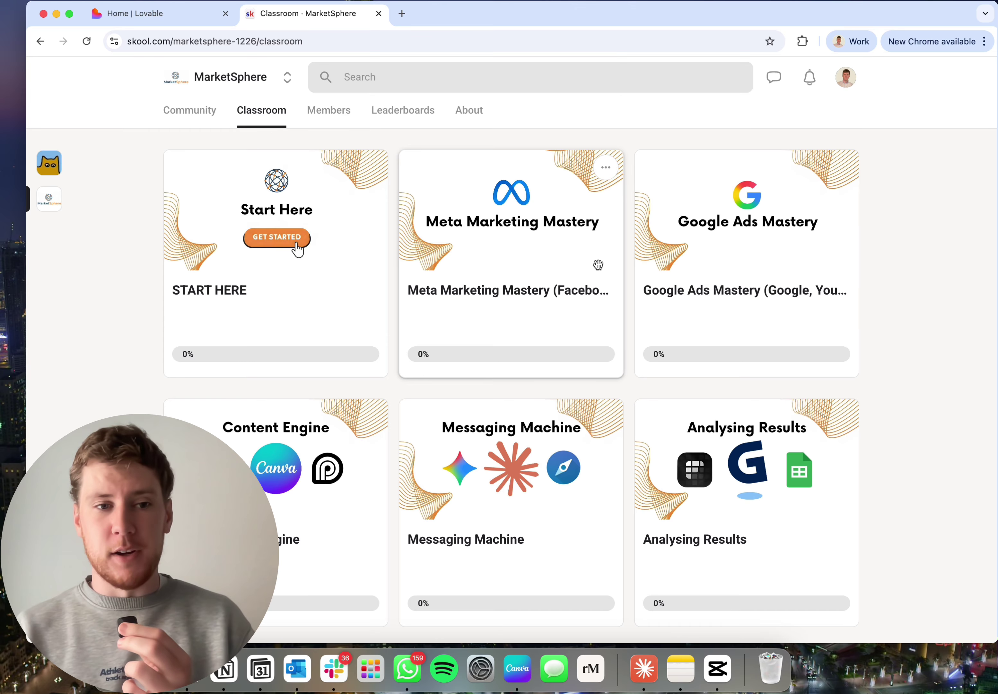
Switch to Claude and review the portfolio website request, highlighting the Gman Welding and Modern Gardens mentions
{"action": "key", "text": "super+Tab"}
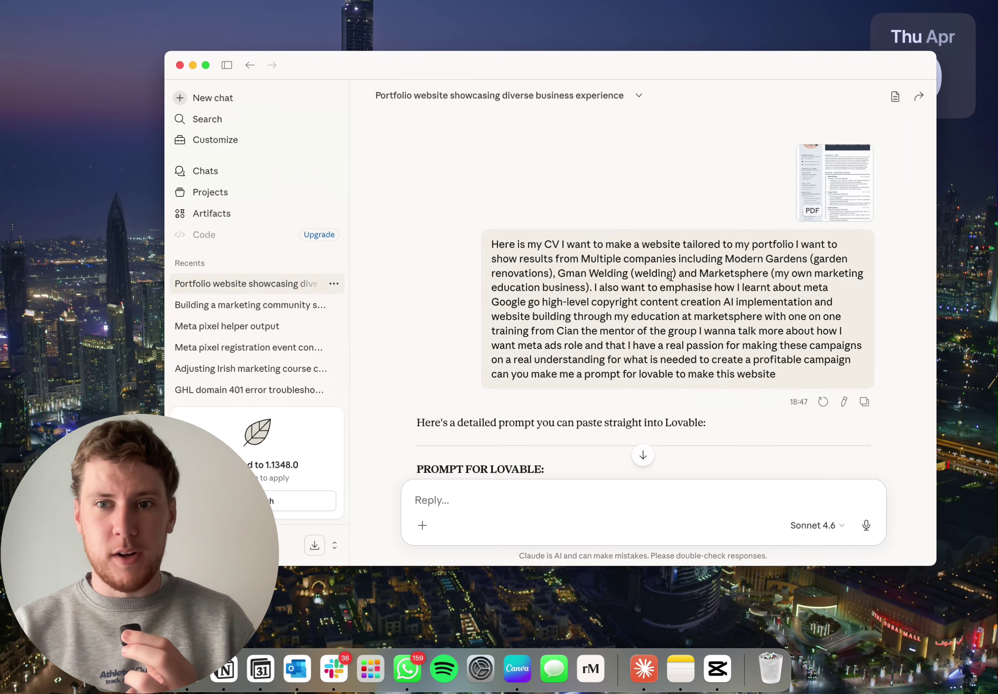
{"action": "left_click_drag", "start_coordinate": [557, 278], "coordinate": [662, 274]}
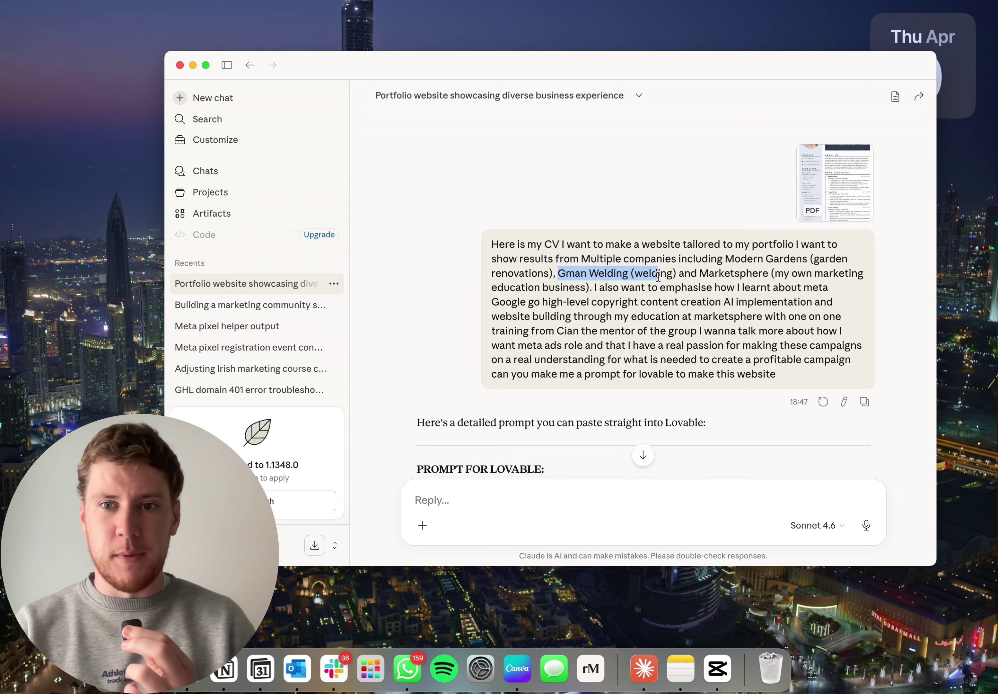
{"action": "left_click", "coordinate": [725, 260]}
{"action": "left_click_drag", "start_coordinate": [725, 259], "coordinate": [840, 263]}
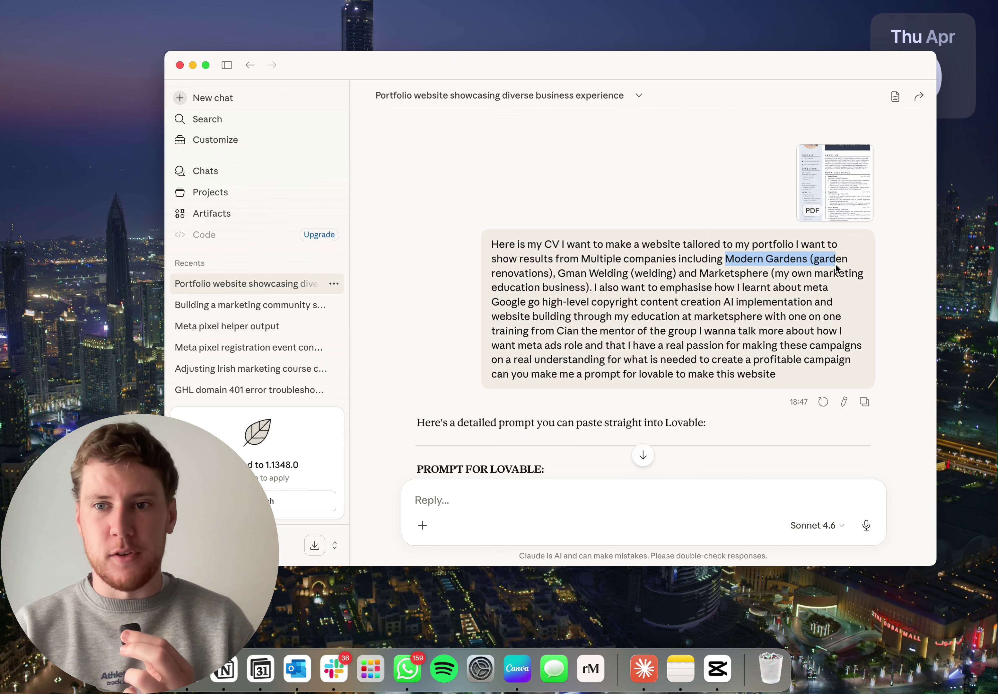
{"action": "left_click", "coordinate": [849, 260]}
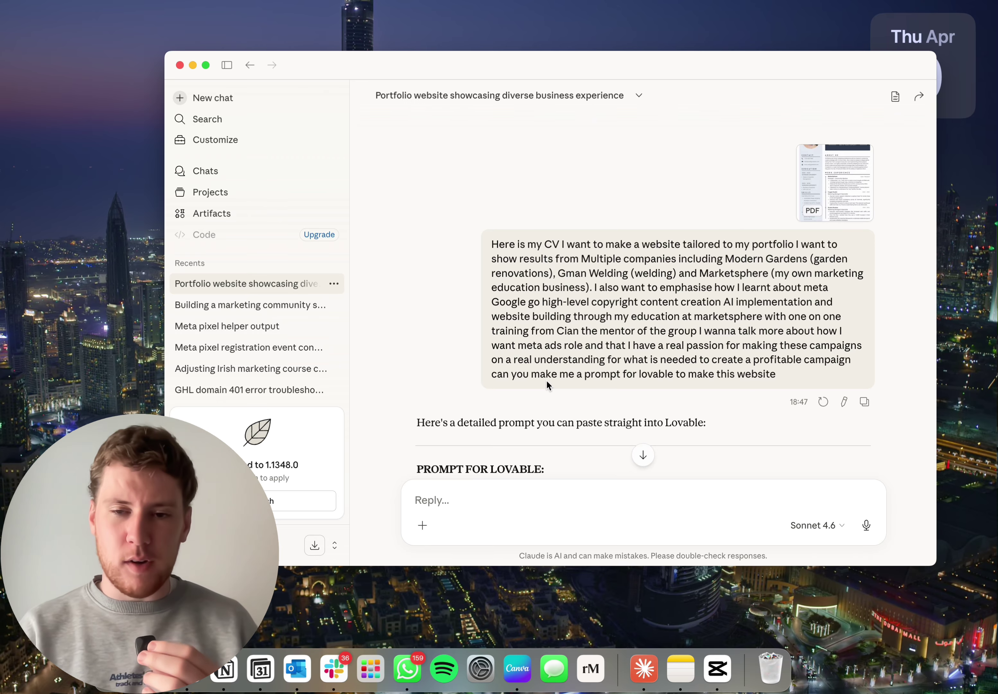
Read the Lovable prompt in Claude's reply and bring up the Lovable tab in Chrome
{"action": "scroll", "coordinate": [546, 379], "scroll_direction": "down", "scroll_amount": 10}
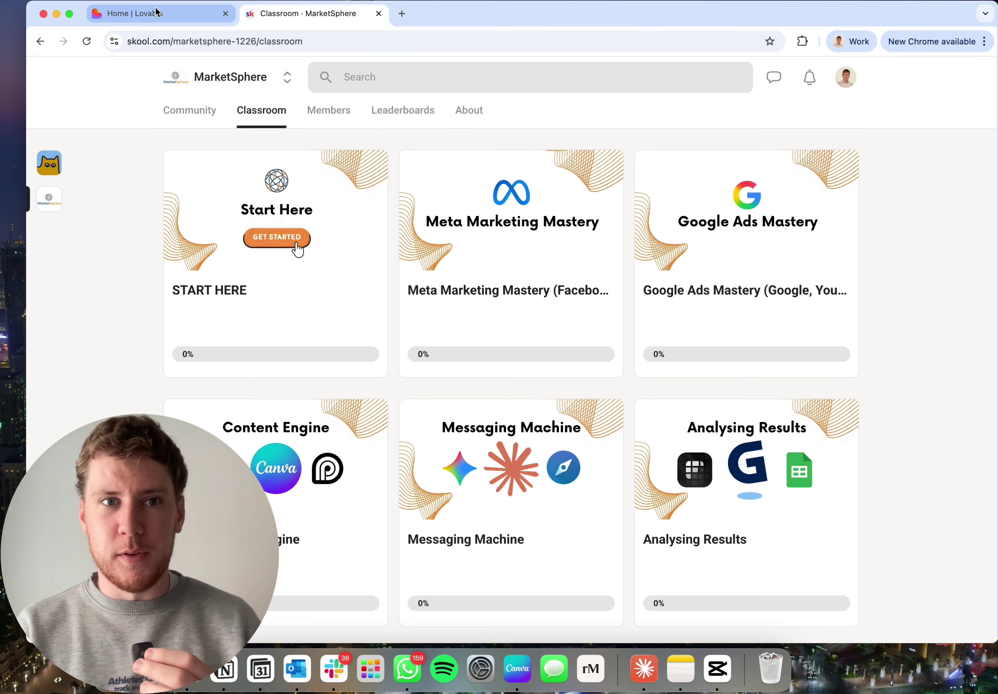
{"action": "left_click", "coordinate": [158, 12]}
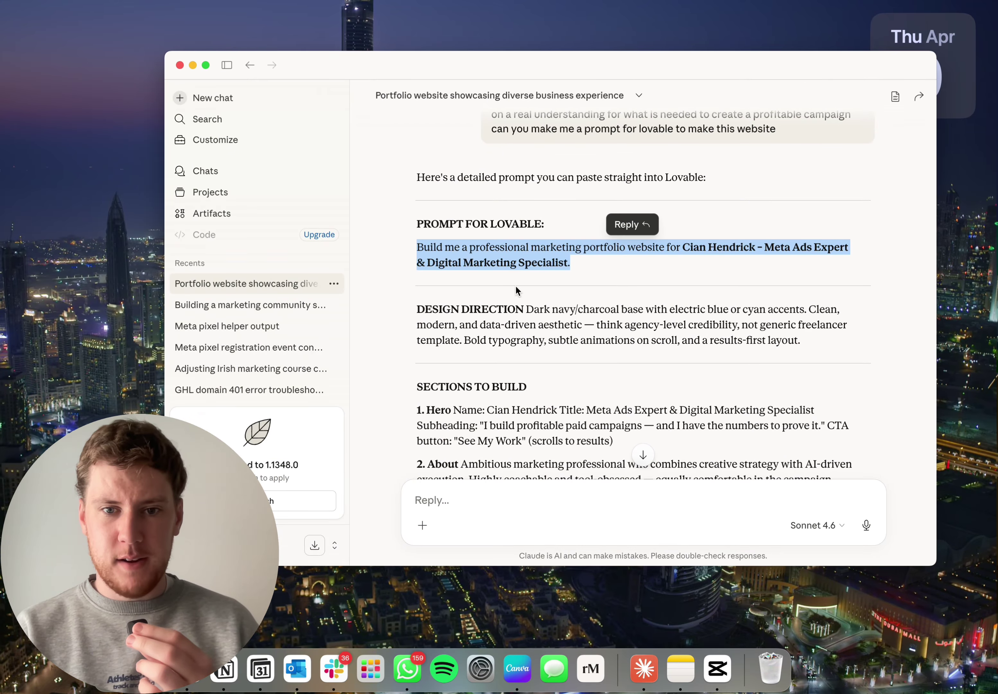
{"action": "scroll", "coordinate": [517, 289], "scroll_direction": "up", "scroll_amount": 5}
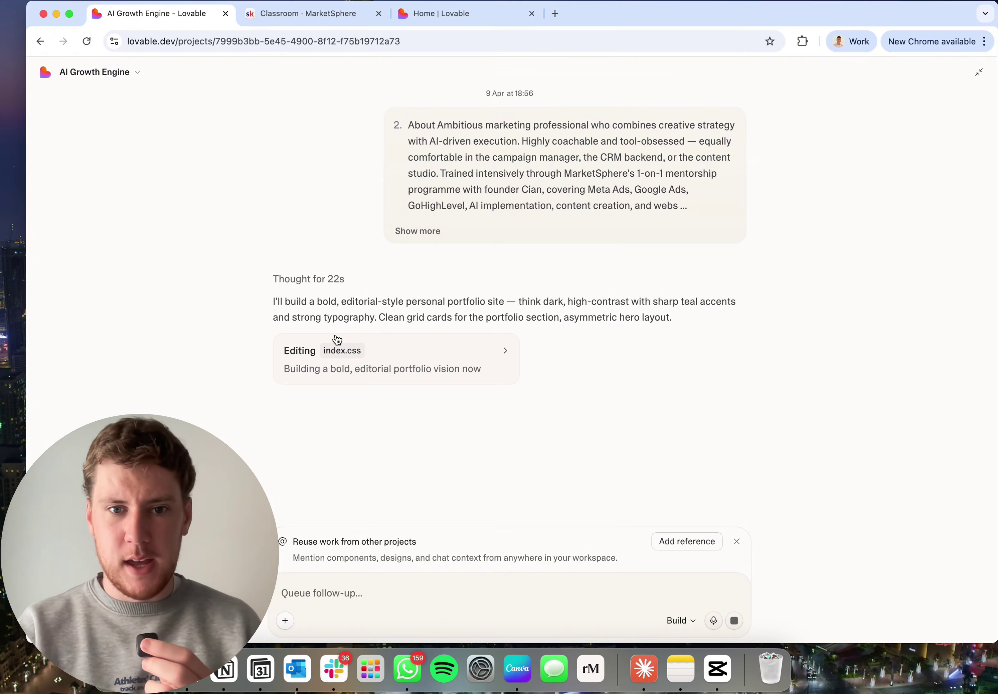
Go to the Lovable dashboard and browse the website templates among its resources
{"action": "left_click", "coordinate": [439, 14]}
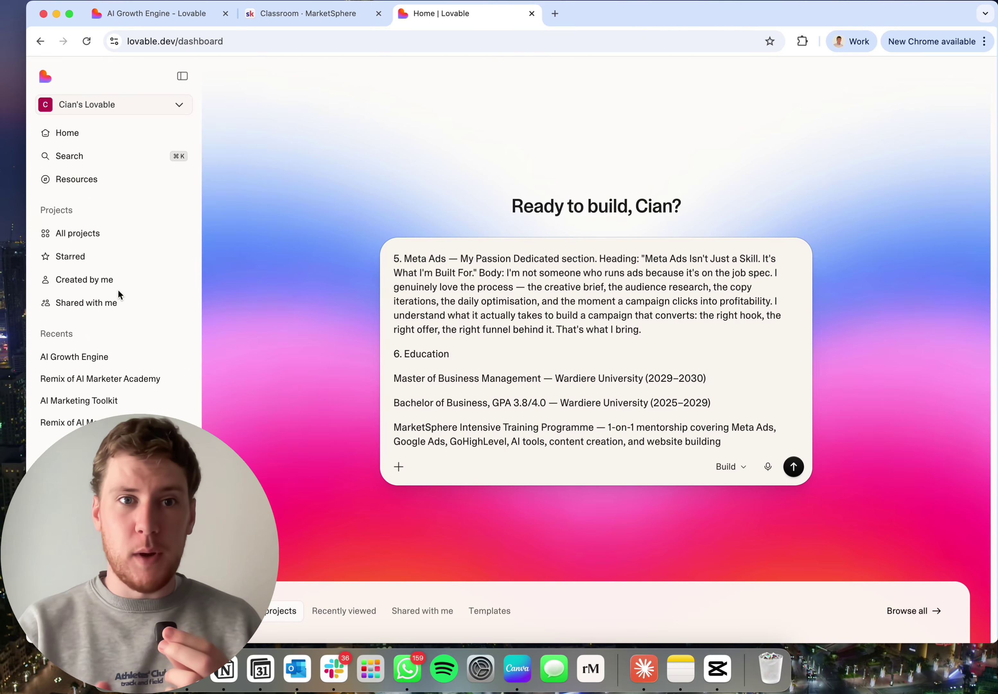
{"action": "left_click", "coordinate": [107, 186]}
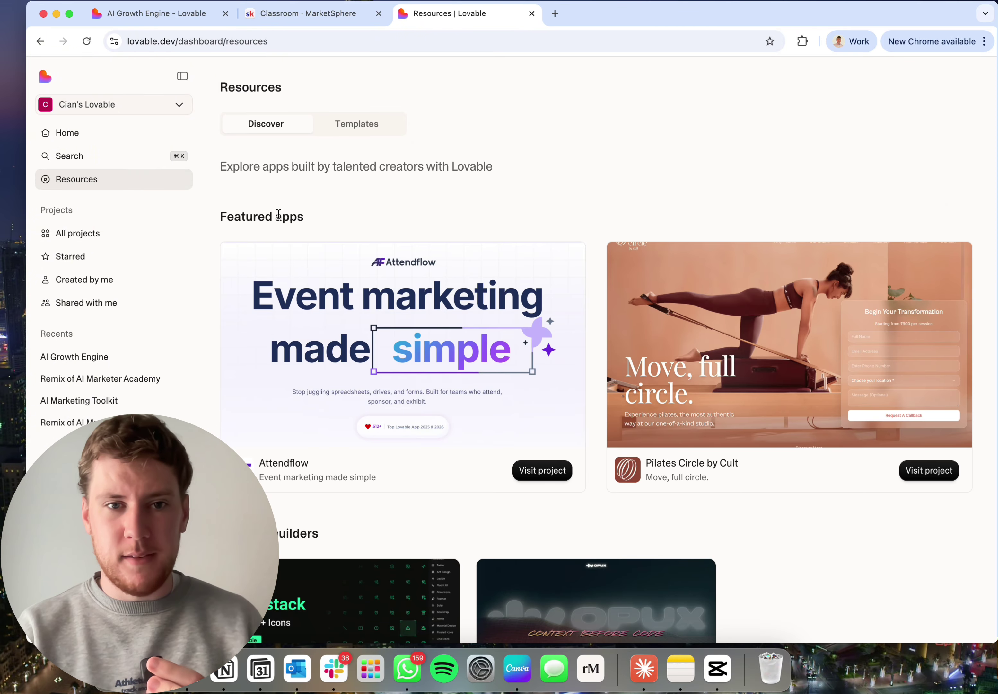
{"action": "left_click", "coordinate": [374, 125]}
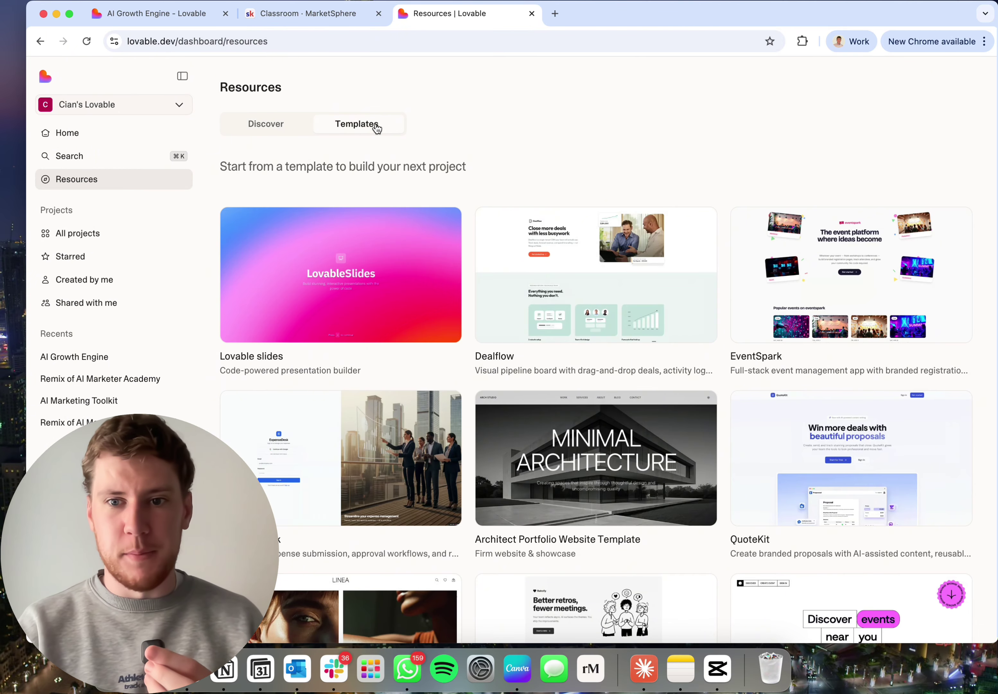
{"action": "scroll", "coordinate": [401, 301], "scroll_direction": "down", "scroll_amount": 15}
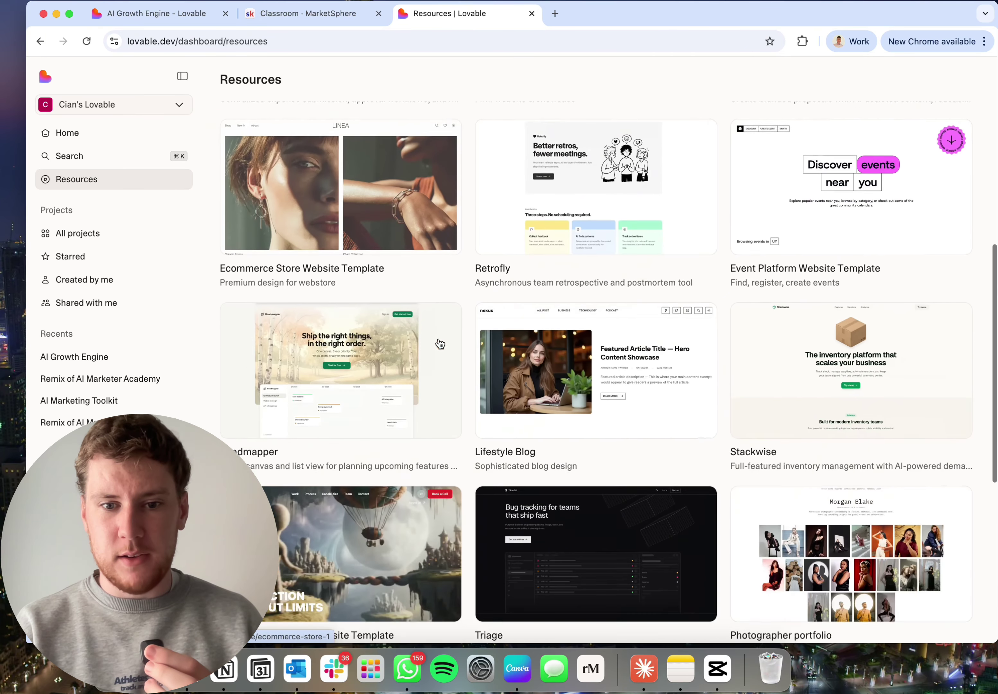
{"action": "scroll", "coordinate": [457, 250], "scroll_direction": "down", "scroll_amount": 4}
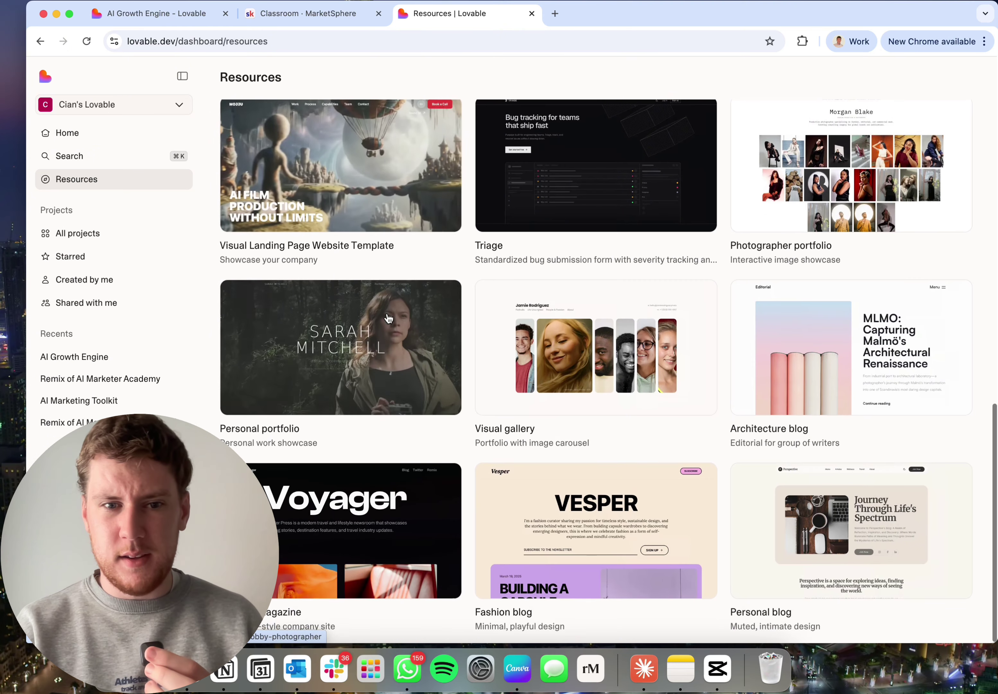
Preview the Personal portfolio template, close it and browse the remaining templates
{"action": "left_click", "coordinate": [340, 338]}
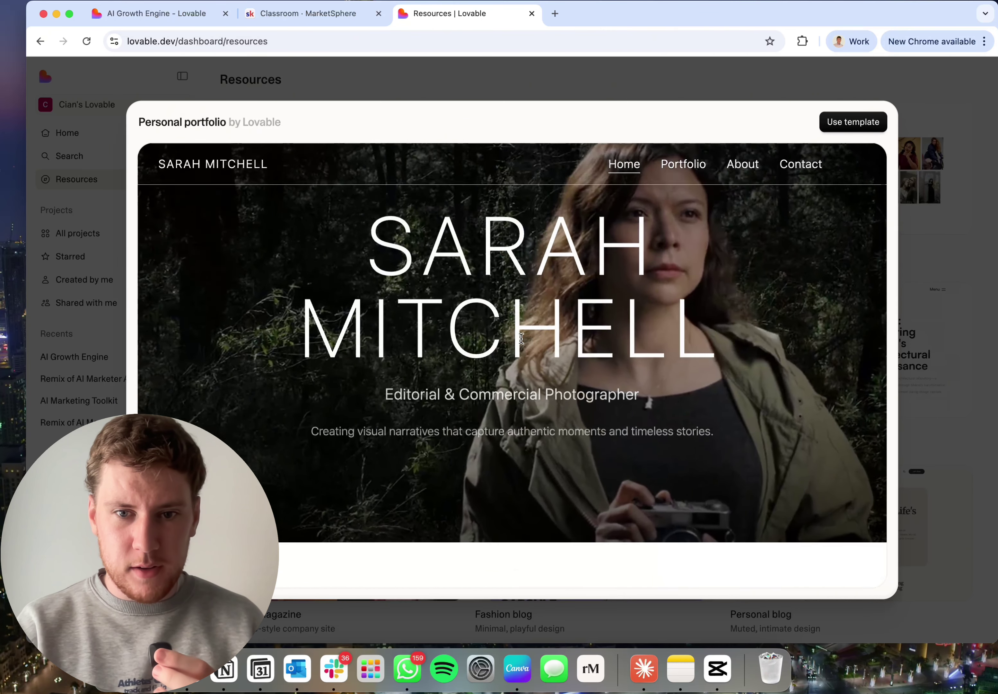
{"action": "scroll", "coordinate": [522, 343], "scroll_direction": "down", "scroll_amount": 5}
{"action": "scroll", "coordinate": [522, 342], "scroll_direction": "down", "scroll_amount": 10}
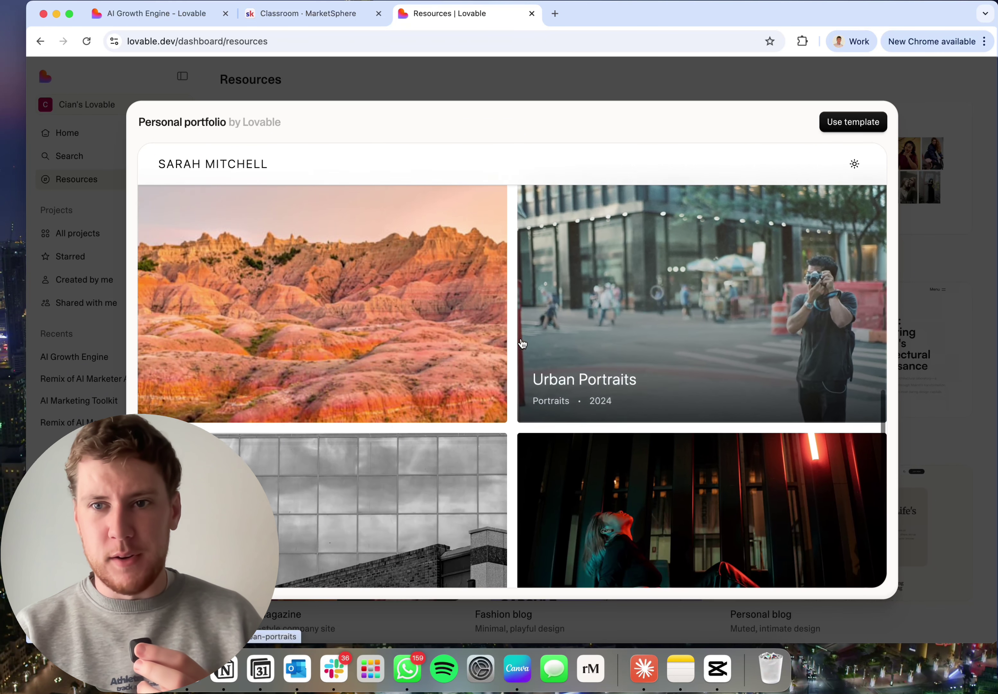
{"action": "key", "text": "Escape"}
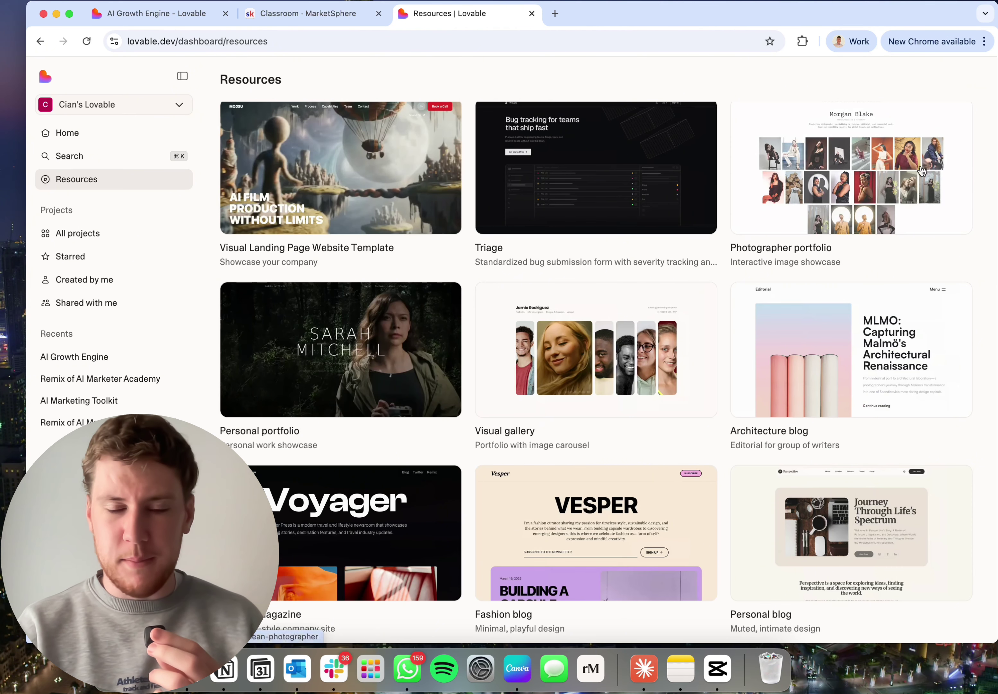
{"action": "scroll", "coordinate": [715, 401], "scroll_direction": "down", "scroll_amount": 10}
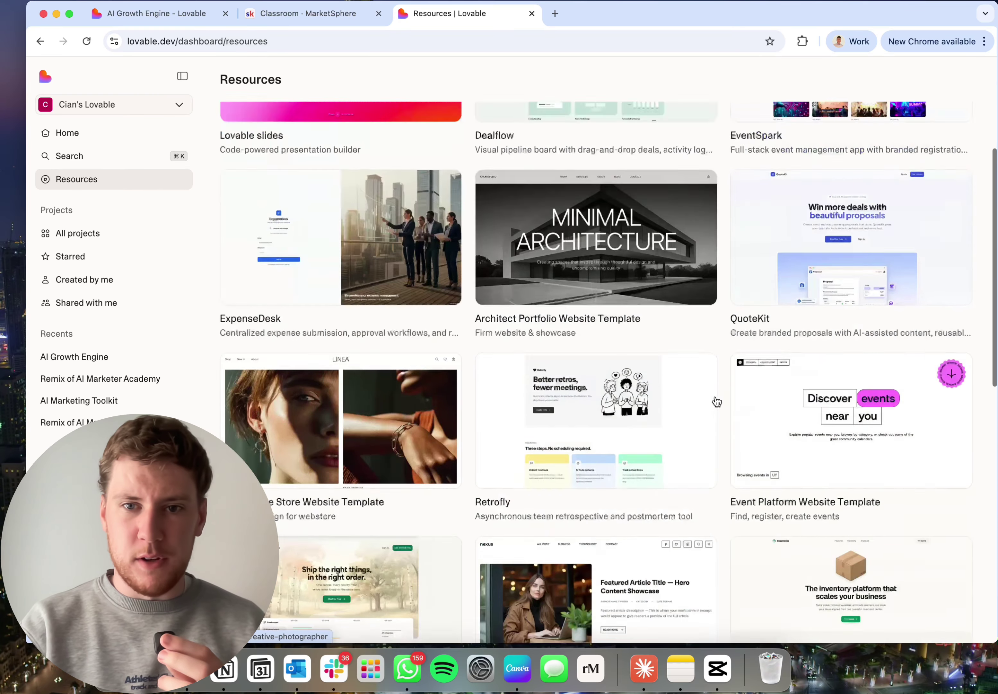
Return to the AI Growth Engine project and review its chat history, including the photo and portfolio redesign requests and the change summary
{"action": "left_click", "coordinate": [167, 16]}
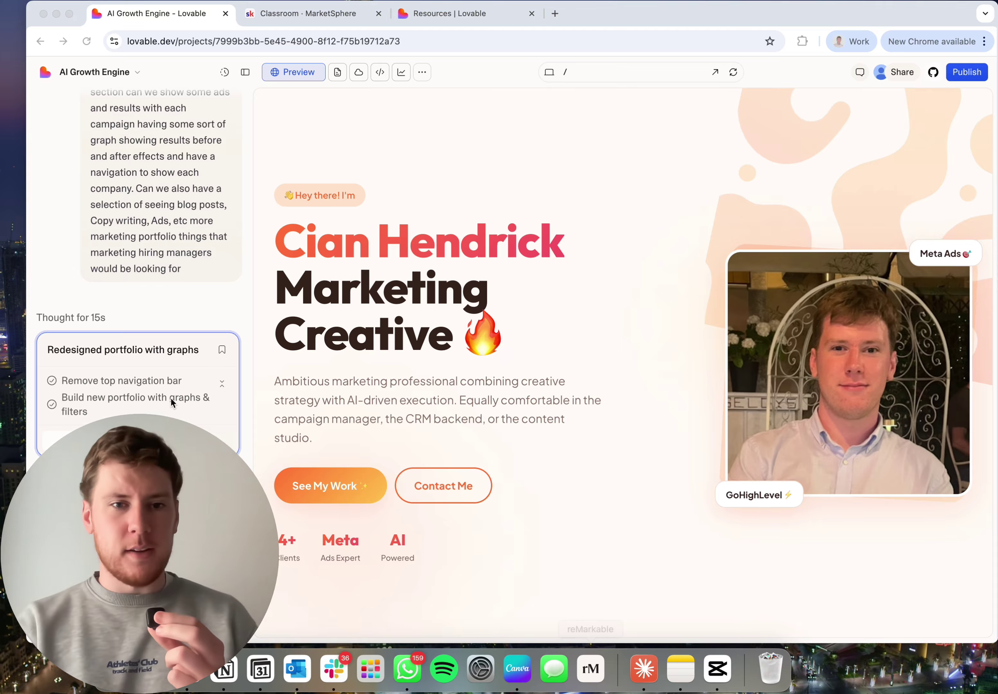
{"action": "scroll", "coordinate": [158, 262], "scroll_direction": "up", "scroll_amount": 1}
{"action": "scroll", "coordinate": [158, 262], "scroll_direction": "up", "scroll_amount": 10}
{"action": "scroll", "coordinate": [159, 262], "scroll_direction": "down", "scroll_amount": 4}
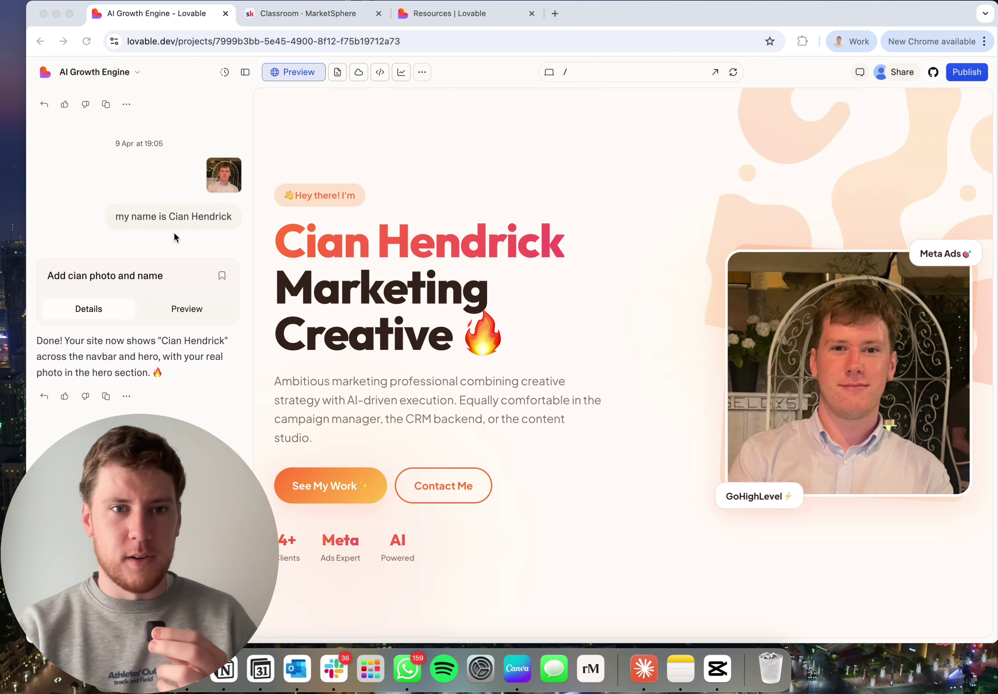
{"action": "scroll", "coordinate": [163, 359], "scroll_direction": "down", "scroll_amount": 10}
{"action": "scroll", "coordinate": [164, 359], "scroll_direction": "down", "scroll_amount": 1}
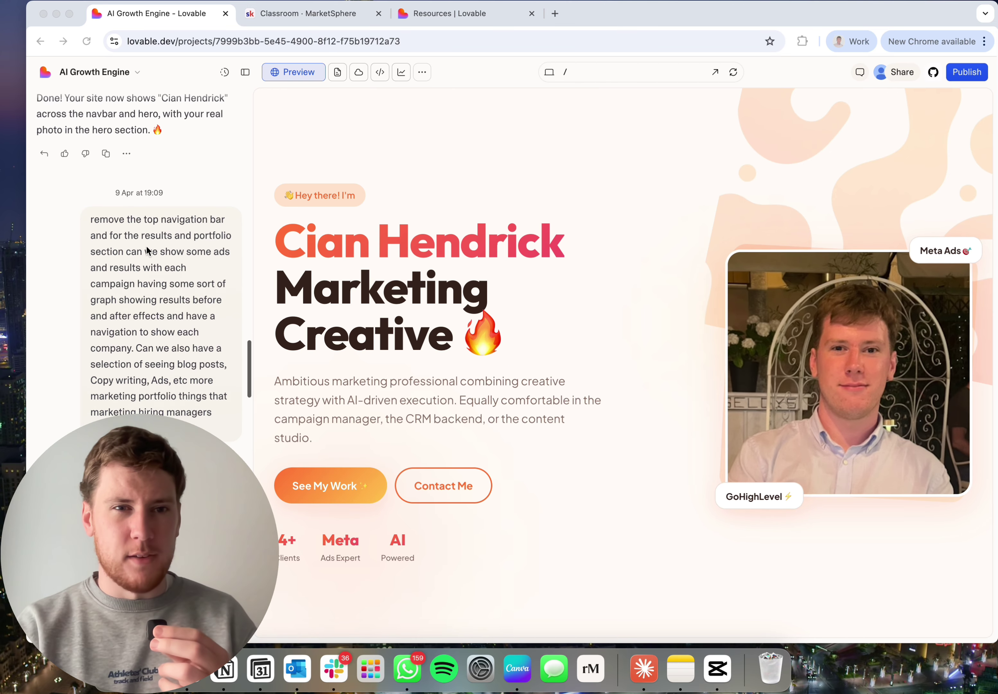
{"action": "scroll", "coordinate": [140, 295], "scroll_direction": "down", "scroll_amount": 10}
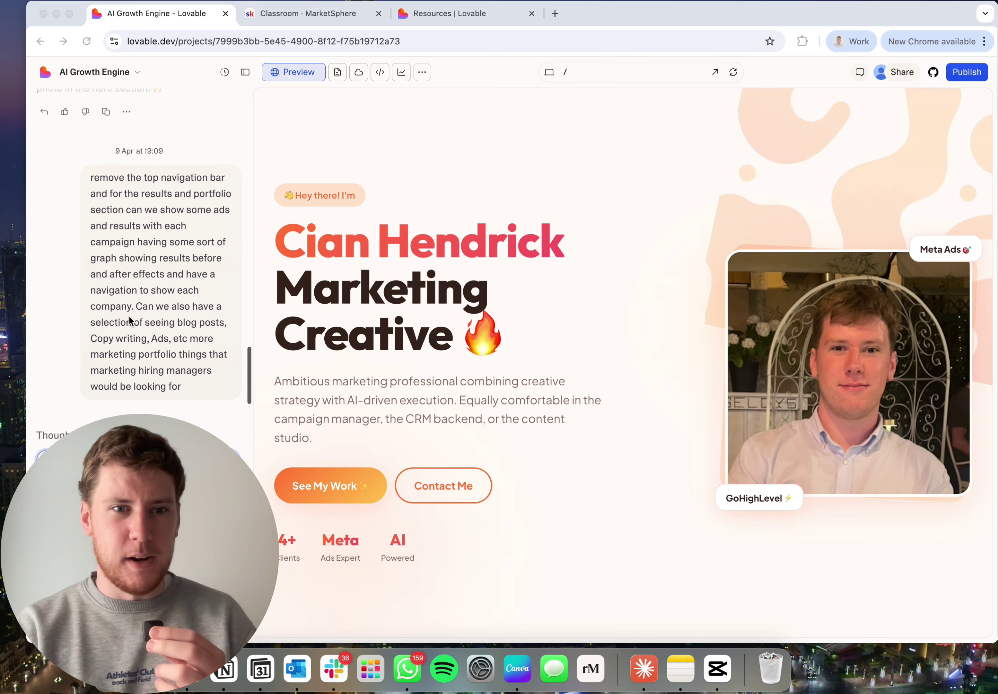
{"action": "scroll", "coordinate": [130, 283], "scroll_direction": "down", "scroll_amount": 11}
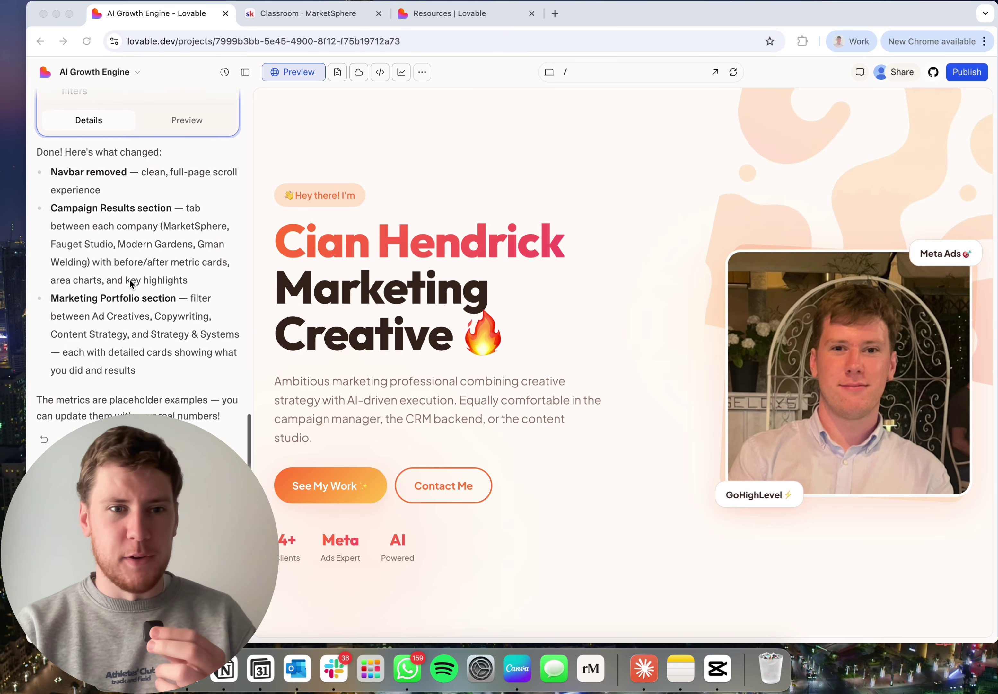
{"action": "scroll", "coordinate": [130, 283], "scroll_direction": "up", "scroll_amount": 18}
{"action": "scroll", "coordinate": [123, 293], "scroll_direction": "down", "scroll_amount": 15}
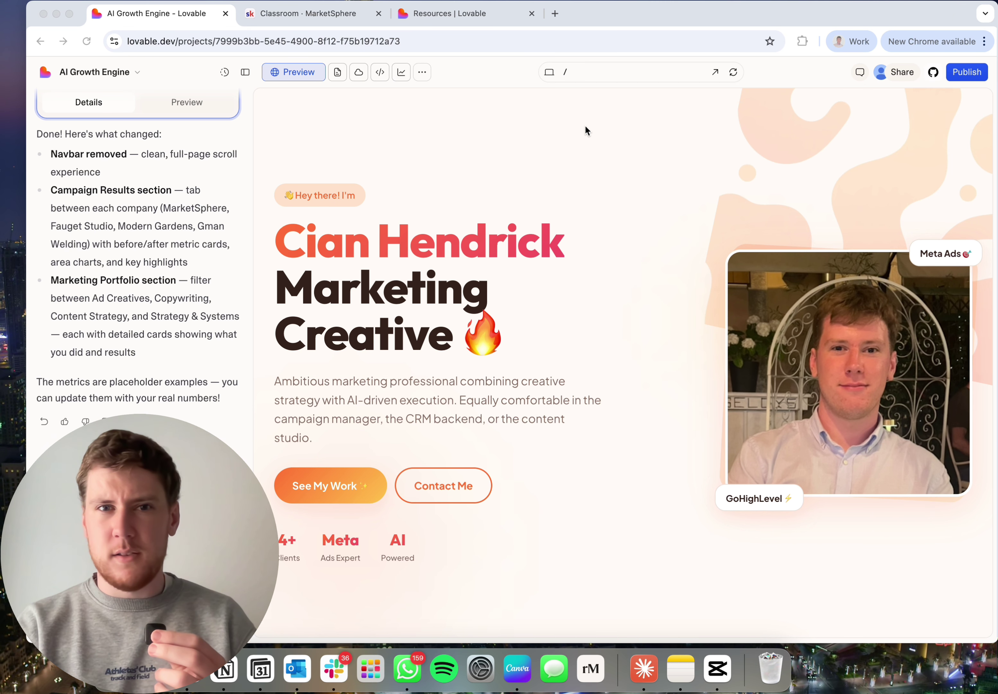
Hide the project chat to widen the site preview, and examine the hero and Skills & Superpowers sections
{"action": "left_click", "coordinate": [246, 76]}
{"action": "left_click", "coordinate": [246, 76]}
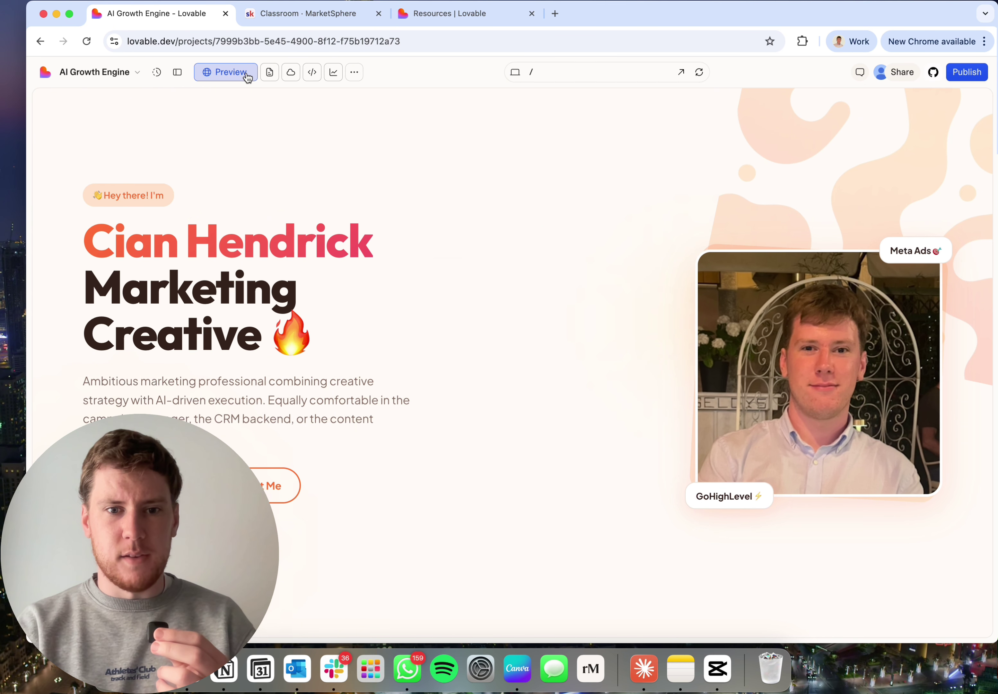
{"action": "scroll", "coordinate": [400, 365], "scroll_direction": "down", "scroll_amount": 2}
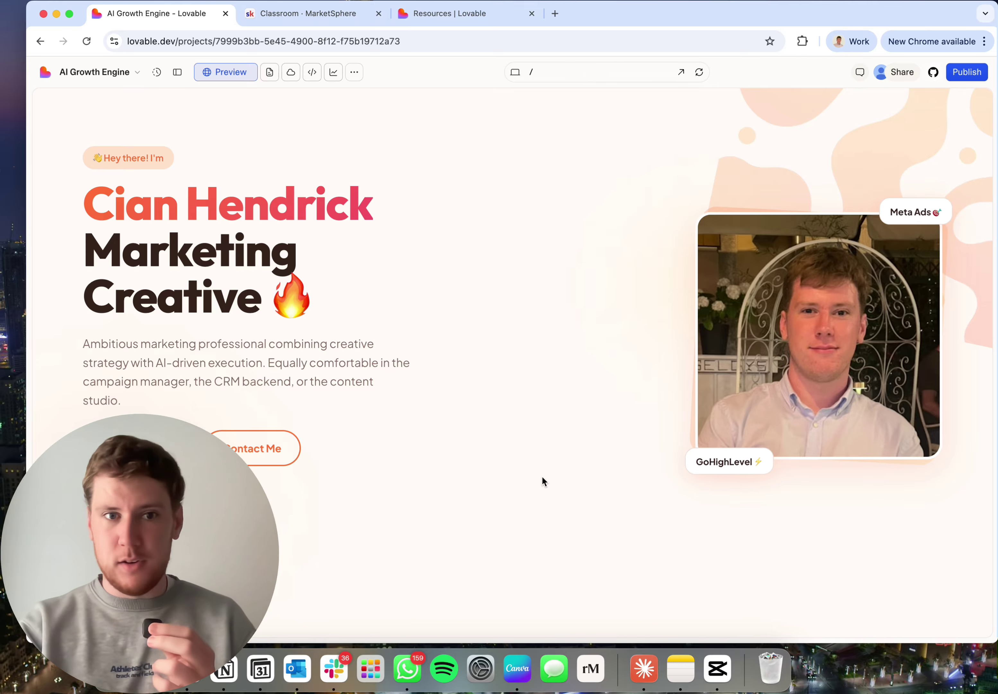
{"action": "scroll", "coordinate": [538, 453], "scroll_direction": "down", "scroll_amount": 10}
{"action": "scroll", "coordinate": [539, 453], "scroll_direction": "down", "scroll_amount": 3}
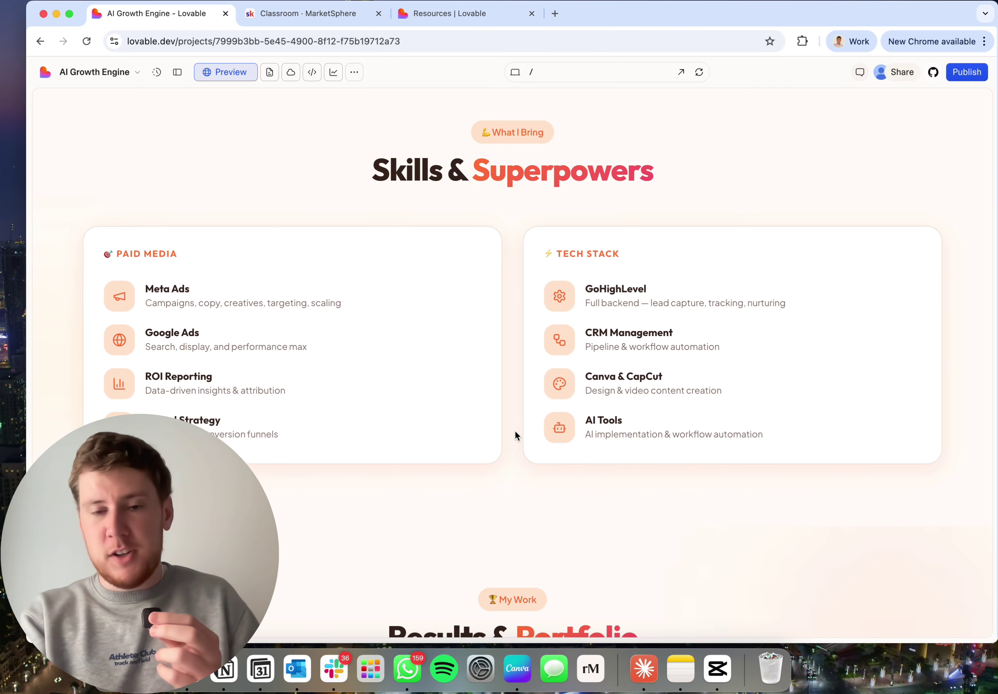
{"action": "scroll", "coordinate": [515, 431], "scroll_direction": "up", "scroll_amount": 3}
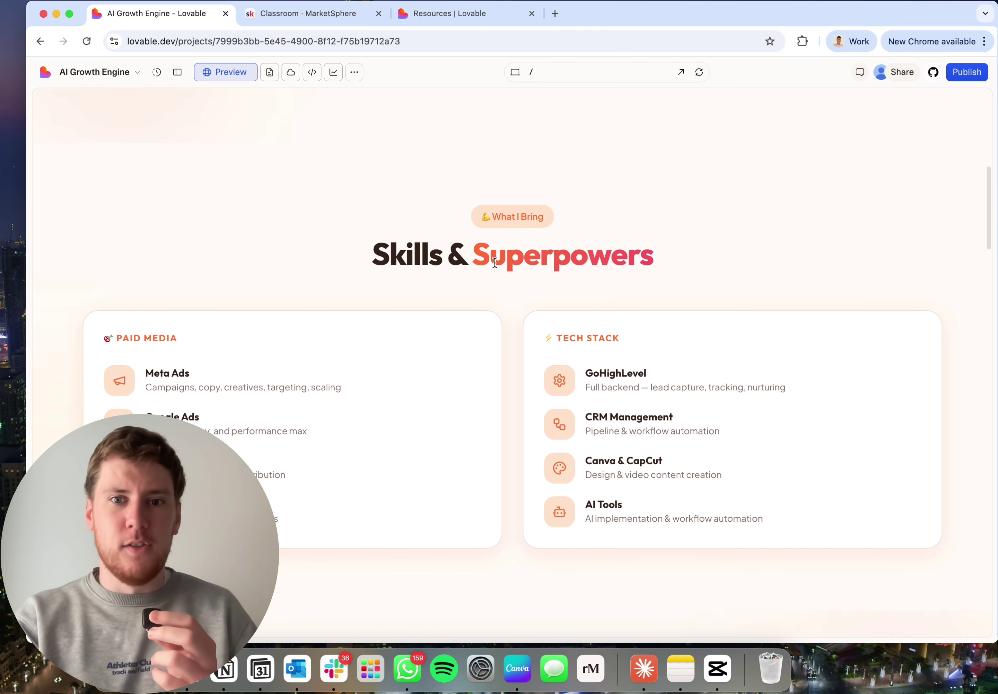
{"action": "mouse_move", "coordinate": [475, 260]}
{"action": "left_mouse_down"}
{"action": "mouse_move", "coordinate": [642, 261]}
{"action": "mouse_move", "coordinate": [474, 260]}
{"action": "left_mouse_up"}
{"action": "left_click", "coordinate": [678, 261]}
{"action": "left_click", "coordinate": [670, 237]}
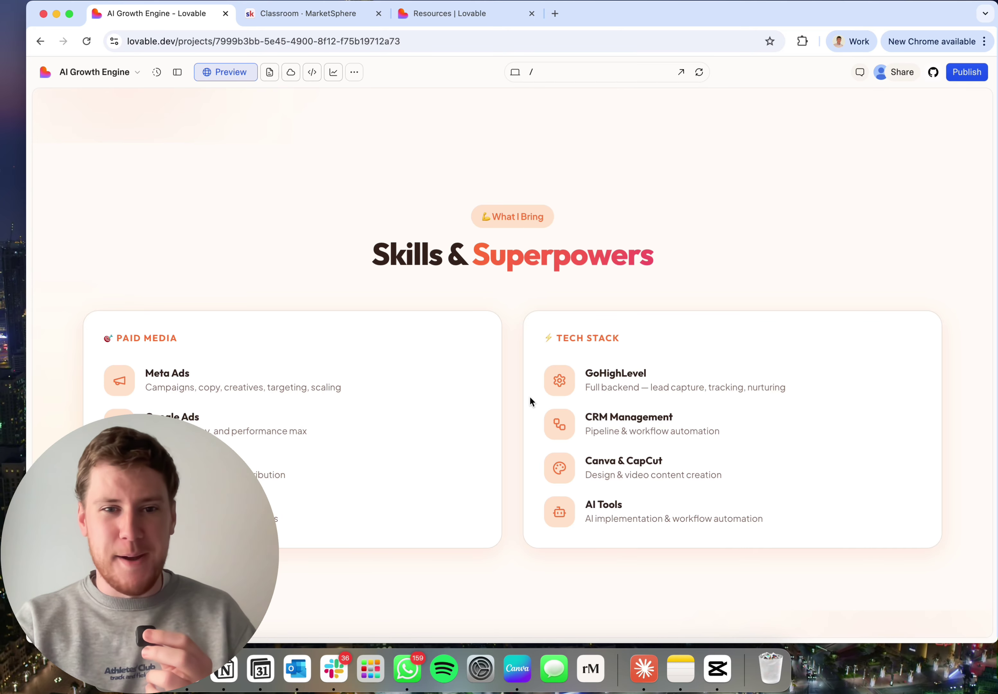
Compare the Fauget Studio, Gman Welding and Modern Gardens views in the site's Campaign Results section
{"action": "scroll", "coordinate": [526, 395], "scroll_direction": "down", "scroll_amount": 1}
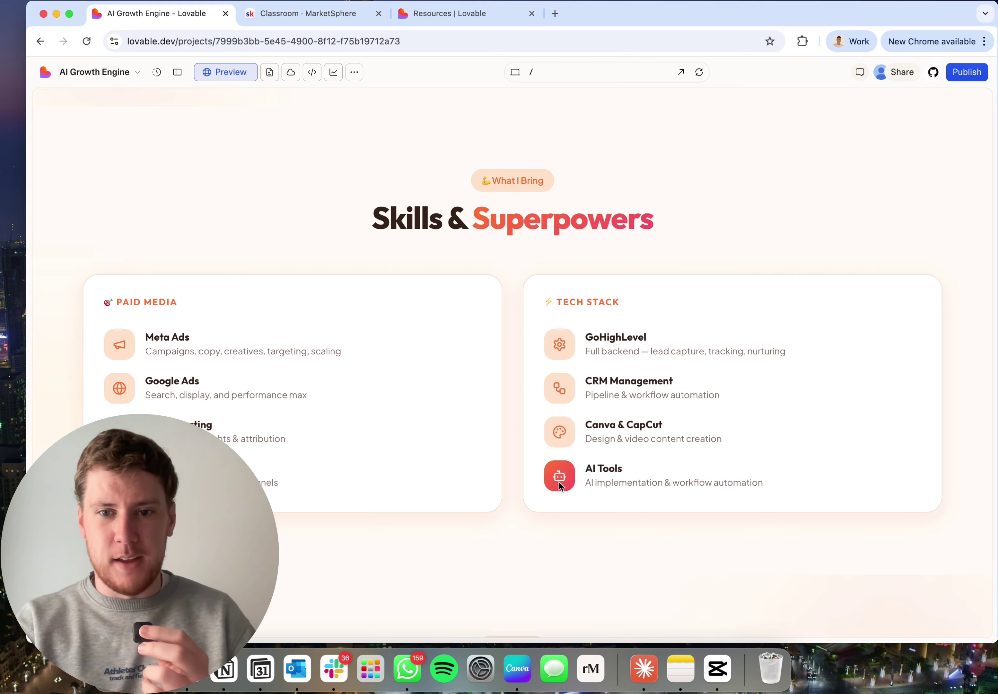
{"action": "scroll", "coordinate": [505, 450], "scroll_direction": "down", "scroll_amount": 9}
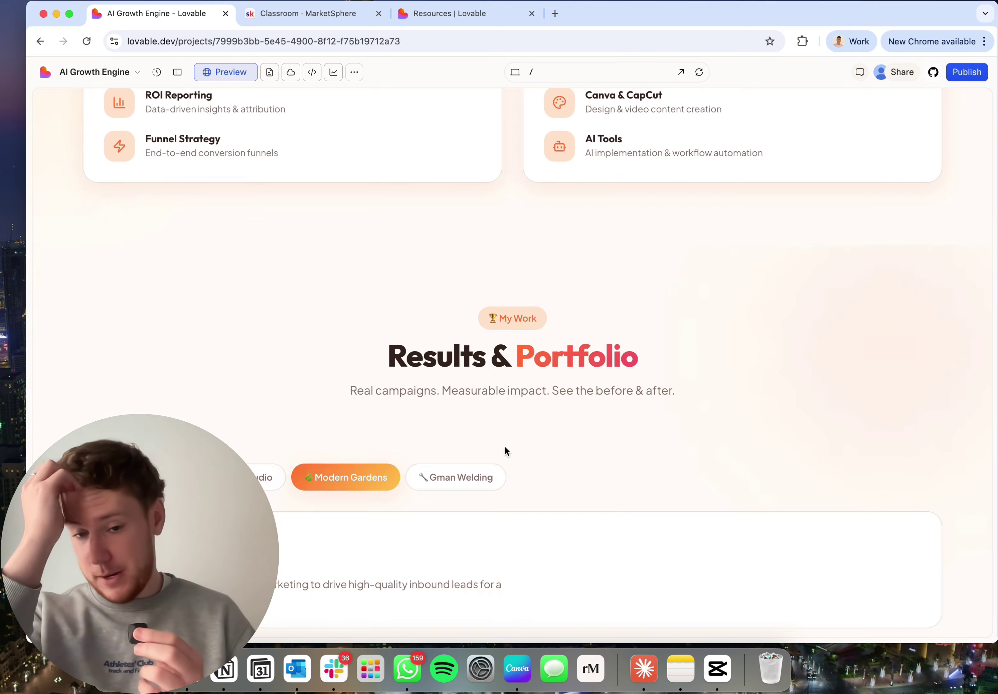
{"action": "scroll", "coordinate": [505, 447], "scroll_direction": "down", "scroll_amount": 10}
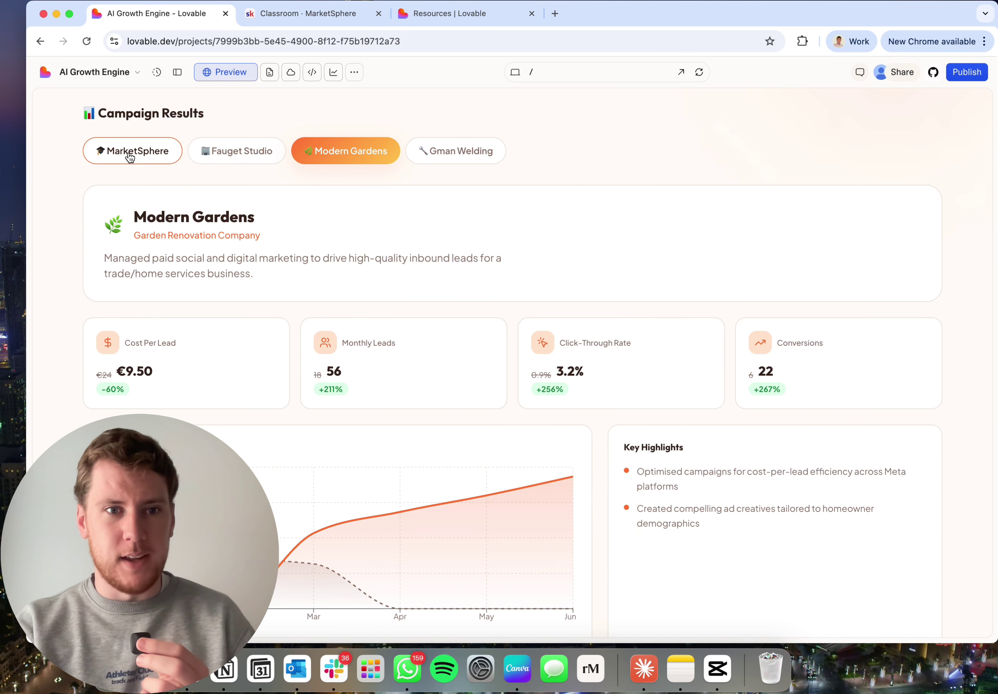
{"action": "left_click", "coordinate": [245, 154]}
{"action": "left_click", "coordinate": [430, 151]}
{"action": "left_click", "coordinate": [345, 153]}
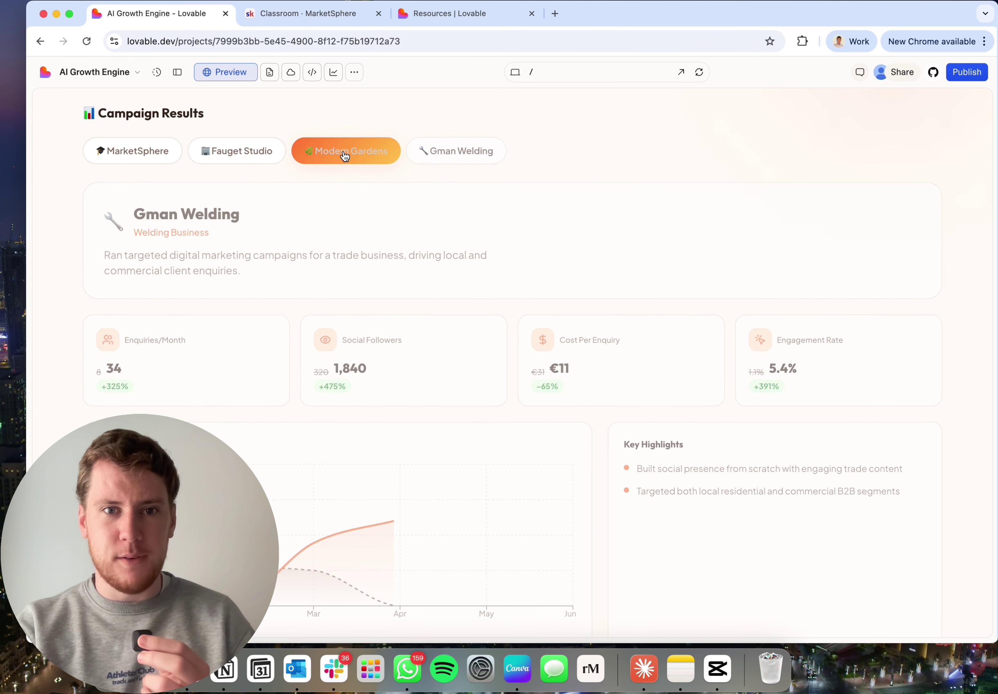
Examine the Modern Gardens metric cards, including cost per lead, and the Before & After Performance chart
{"action": "scroll", "coordinate": [335, 205], "scroll_direction": "down", "scroll_amount": 2}
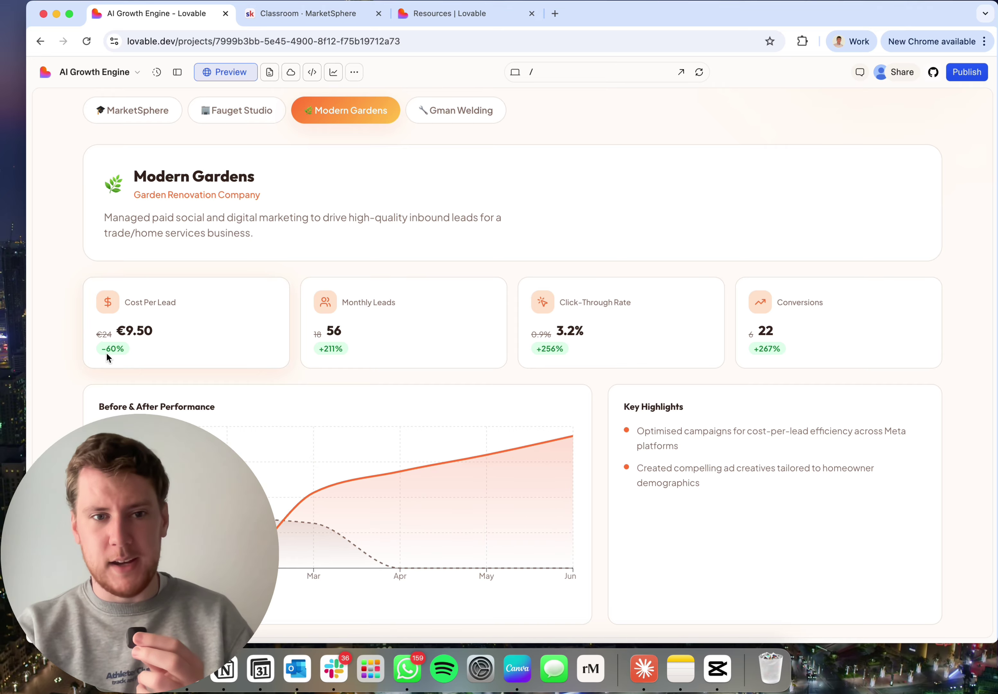
{"action": "left_click_drag", "start_coordinate": [105, 348], "coordinate": [122, 349]}
{"action": "left_click", "coordinate": [166, 346]}
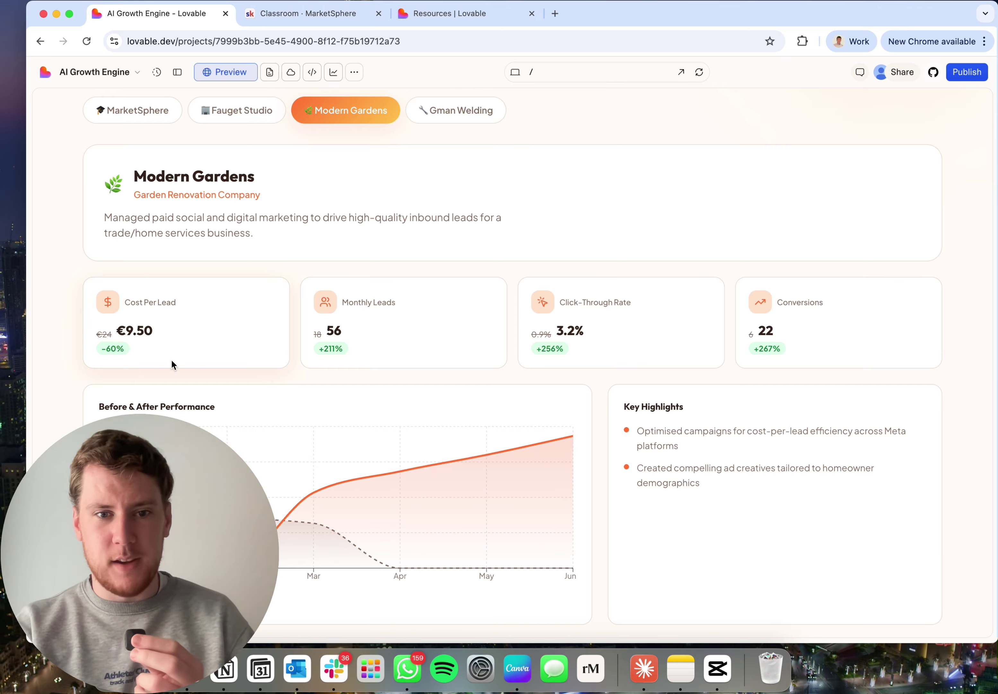
{"action": "scroll", "coordinate": [173, 363], "scroll_direction": "down", "scroll_amount": 3}
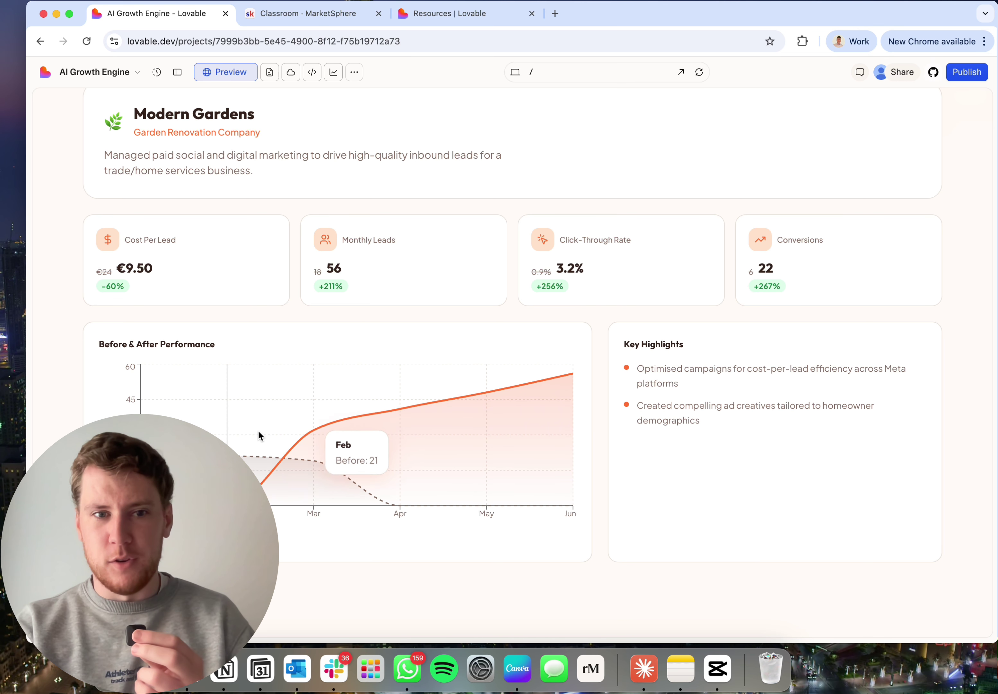
{"action": "scroll", "coordinate": [660, 400], "scroll_direction": "down", "scroll_amount": 1}
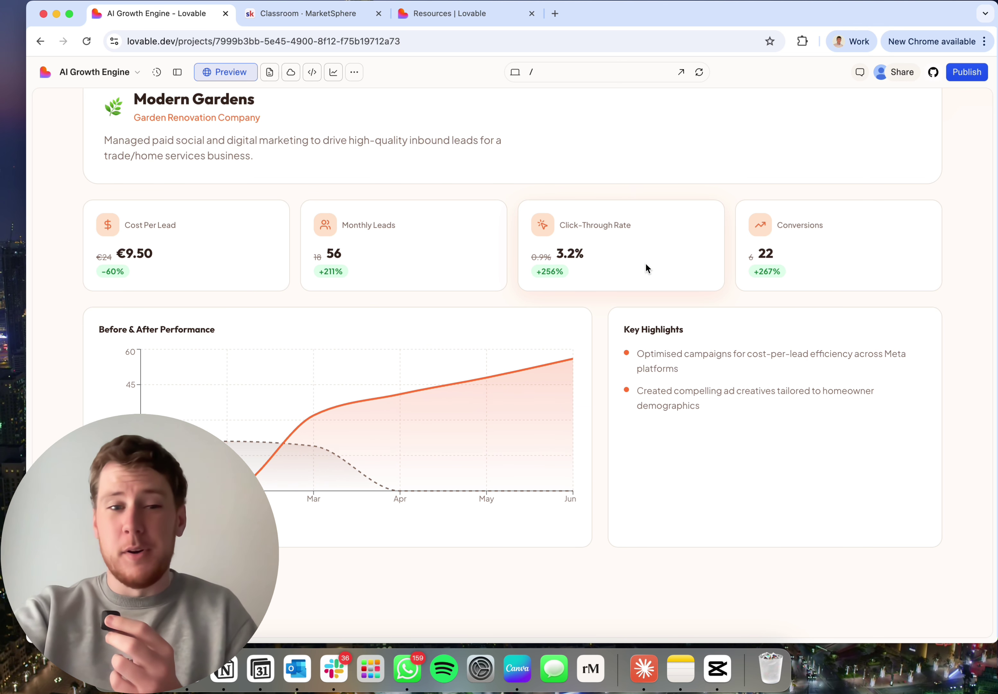
Go through the Marketing Portfolio's Copywriting, Content Strategy and Strategy & Systems categories and return to Ad Creatives
{"action": "scroll", "coordinate": [646, 264], "scroll_direction": "down", "scroll_amount": 10}
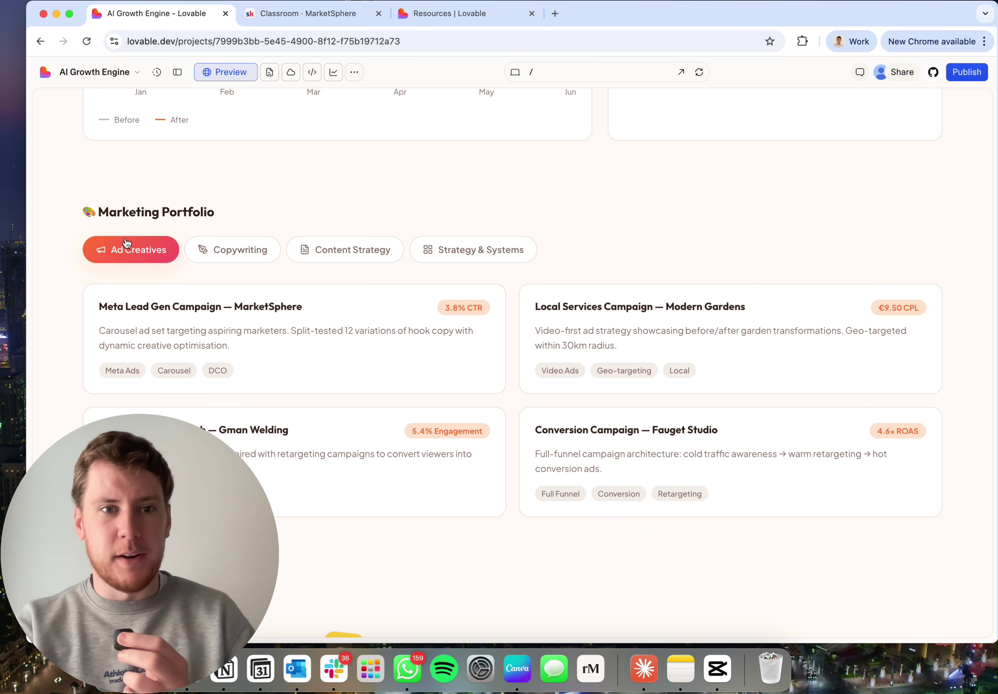
{"action": "scroll", "coordinate": [132, 250], "scroll_direction": "down", "scroll_amount": 1}
{"action": "left_click", "coordinate": [244, 230]}
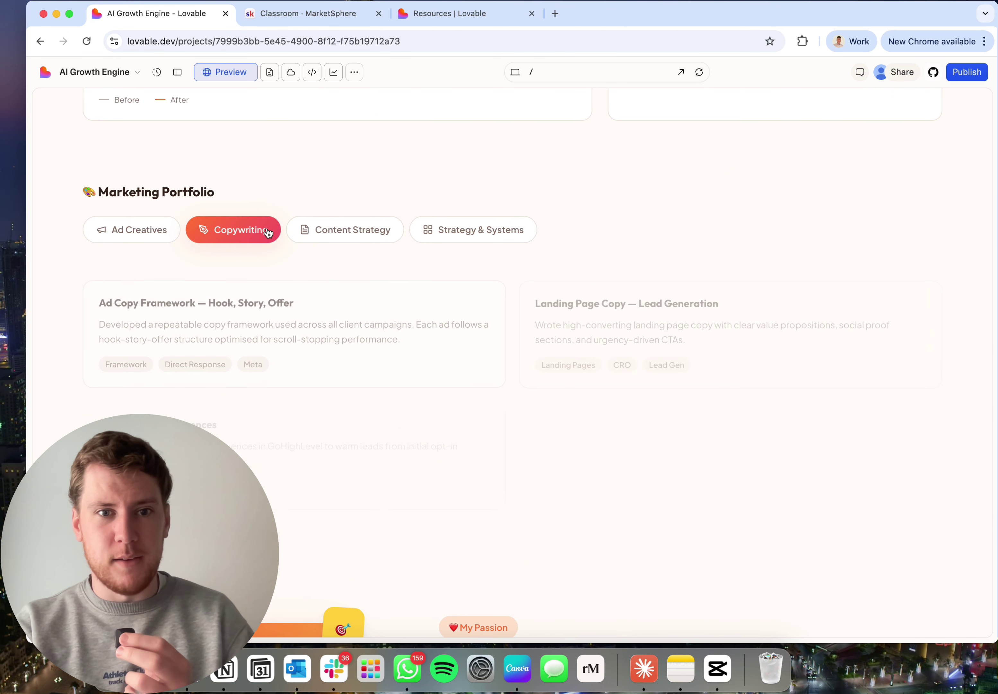
{"action": "left_click", "coordinate": [341, 233]}
{"action": "left_click", "coordinate": [457, 234]}
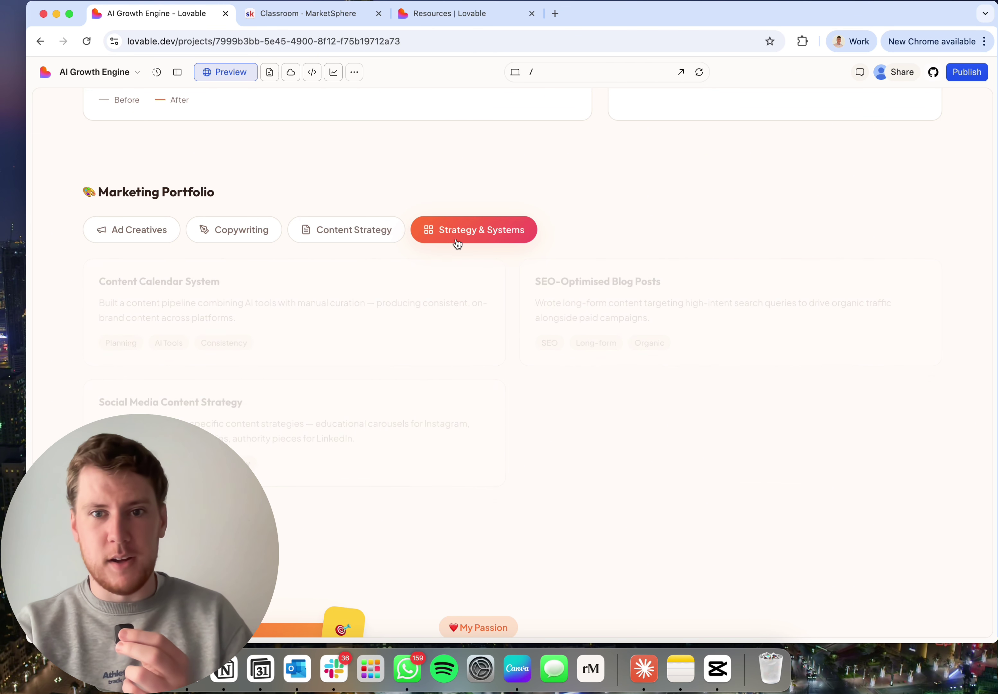
{"action": "left_click", "coordinate": [132, 243]}
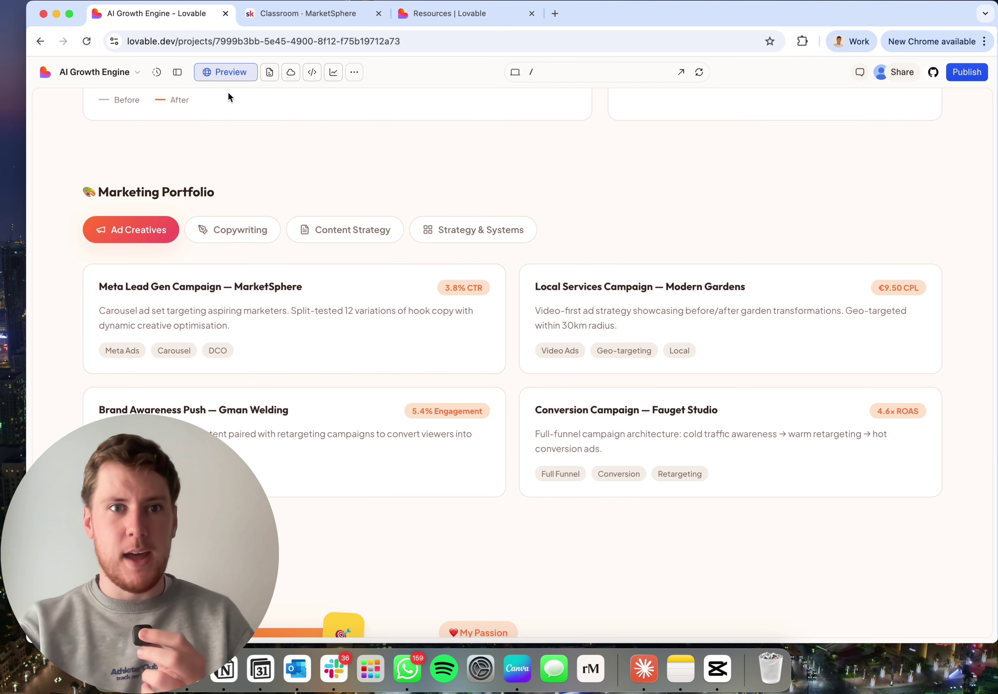
Show the project chat beside the preview again, and briefly open and leave the visual edits mode
{"action": "left_click", "coordinate": [179, 73]}
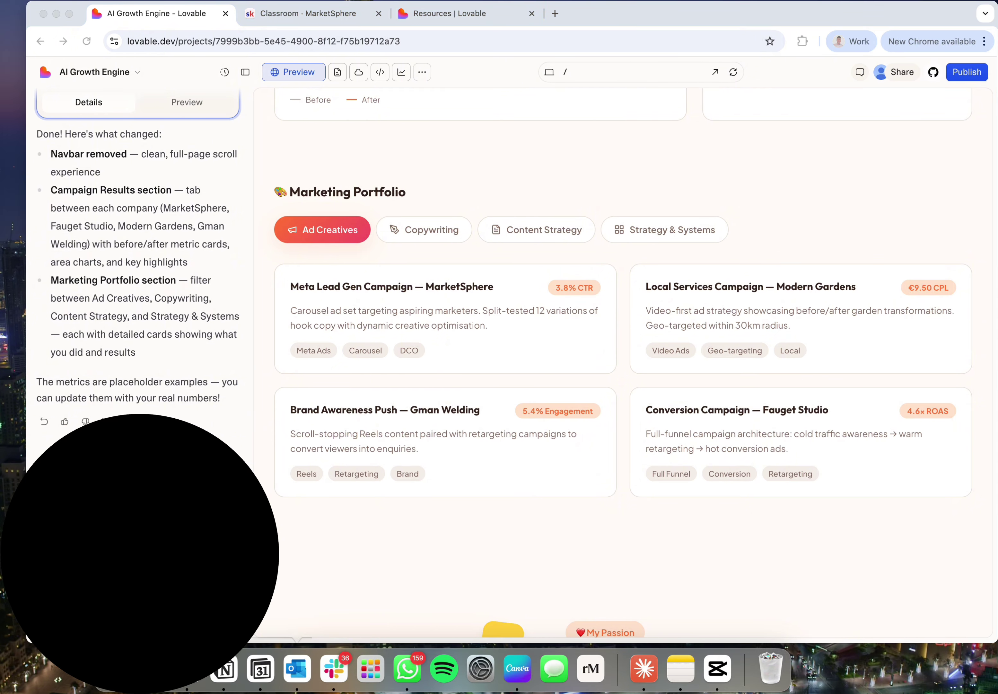
{"action": "left_click", "coordinate": [74, 618]}
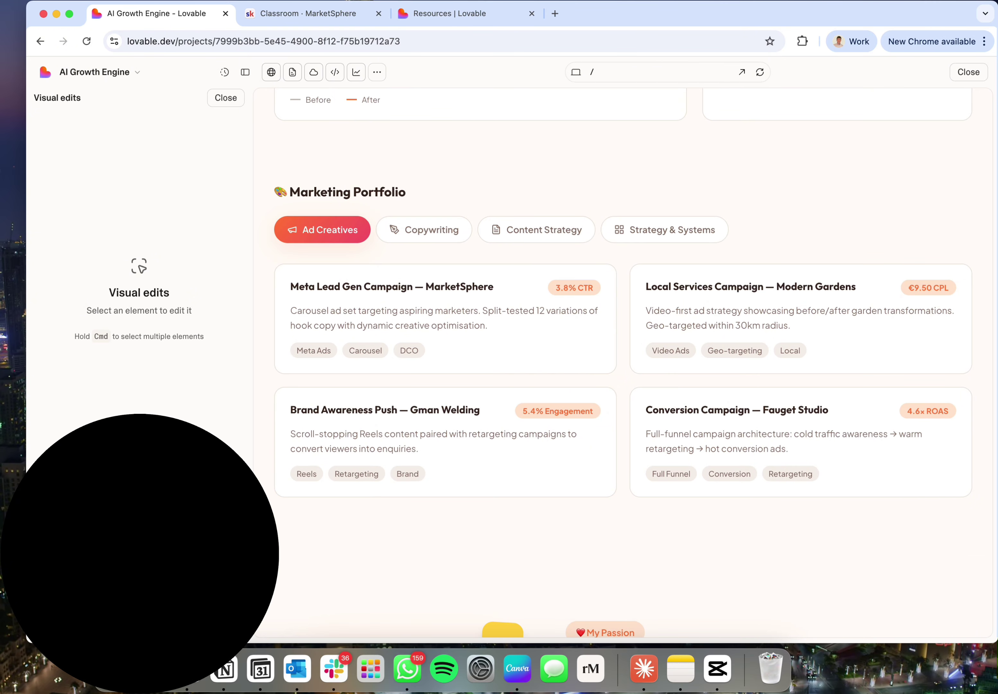
{"action": "key", "text": "Escape"}
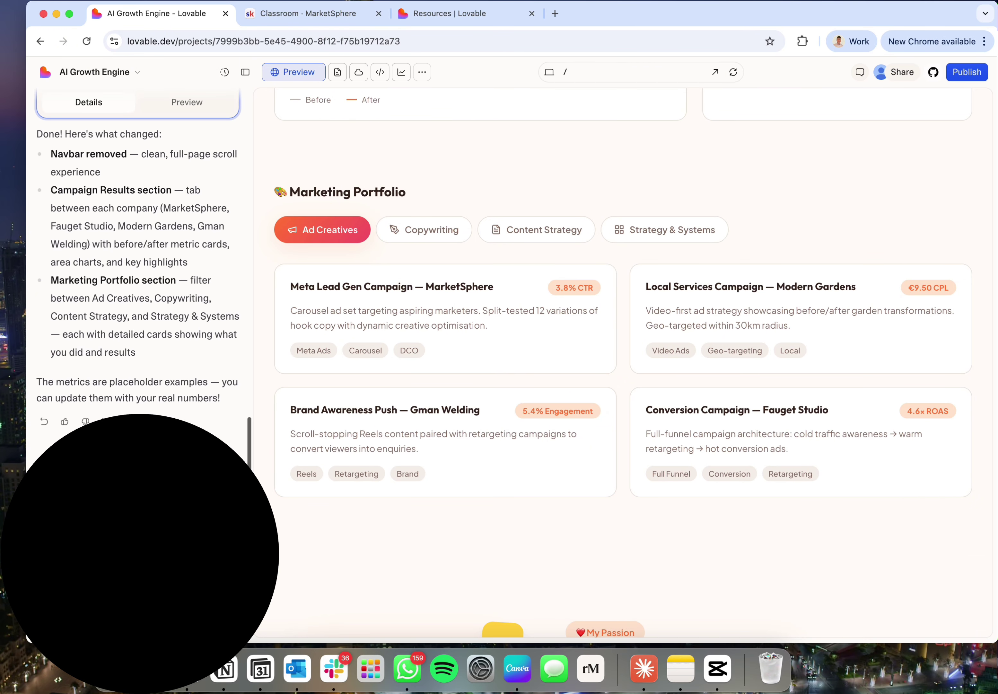
{"action": "left_click", "coordinate": [442, 668]}
{"action": "key", "text": "super+Tab"}
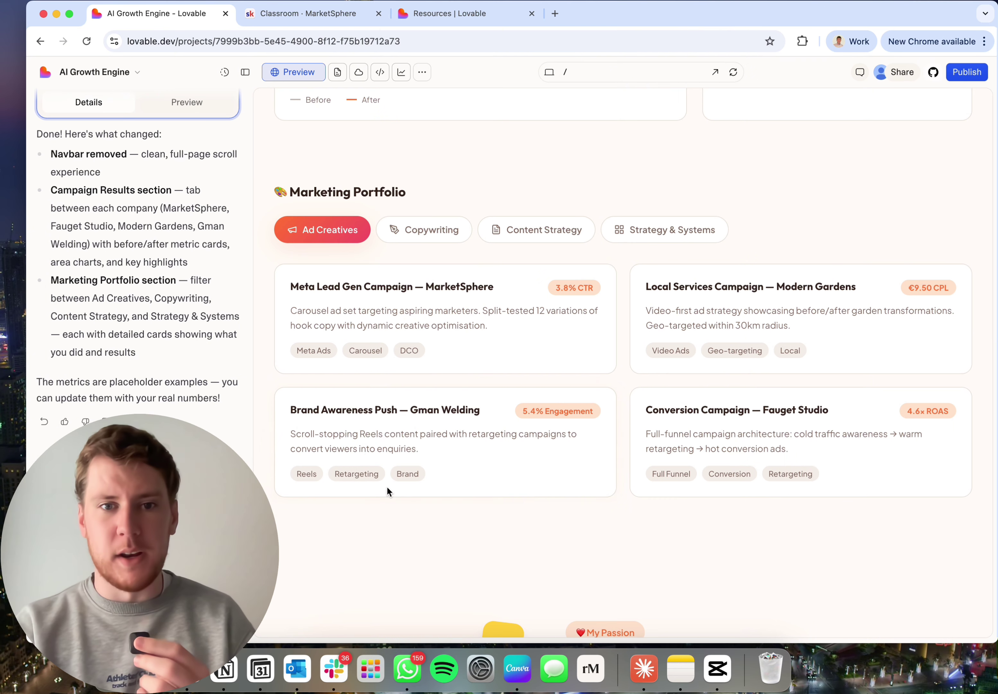
Review the Results & Portfolio area from the Marketing Portfolio categories back up to the Campaign Results company selector
{"action": "scroll", "coordinate": [370, 319], "scroll_direction": "down", "scroll_amount": 1}
{"action": "scroll", "coordinate": [368, 323], "scroll_direction": "up", "scroll_amount": 6}
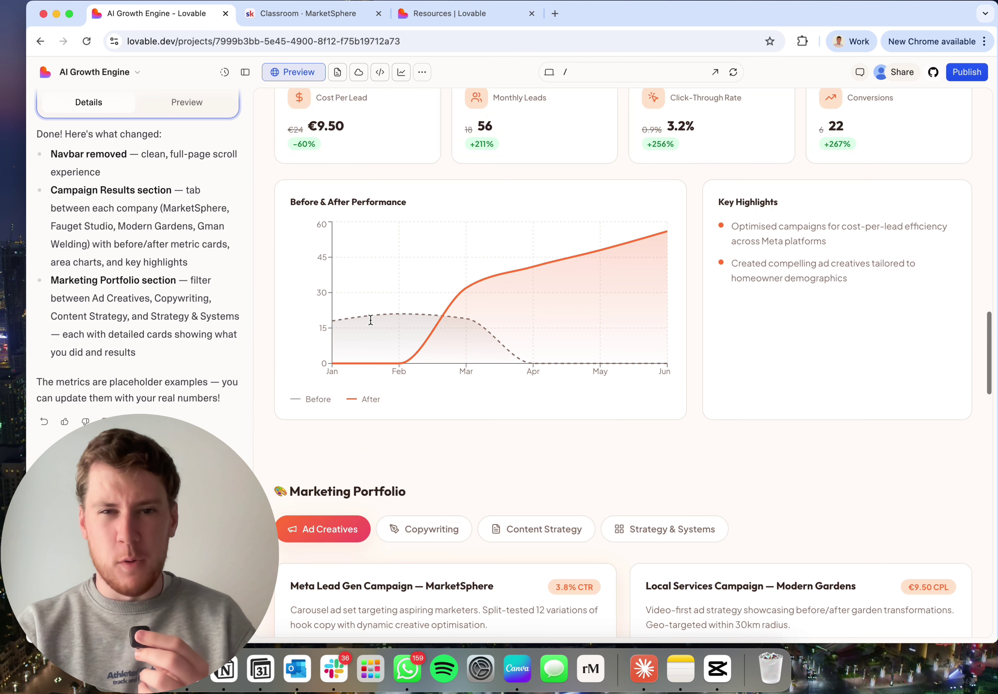
{"action": "scroll", "coordinate": [364, 324], "scroll_direction": "up", "scroll_amount": 3}
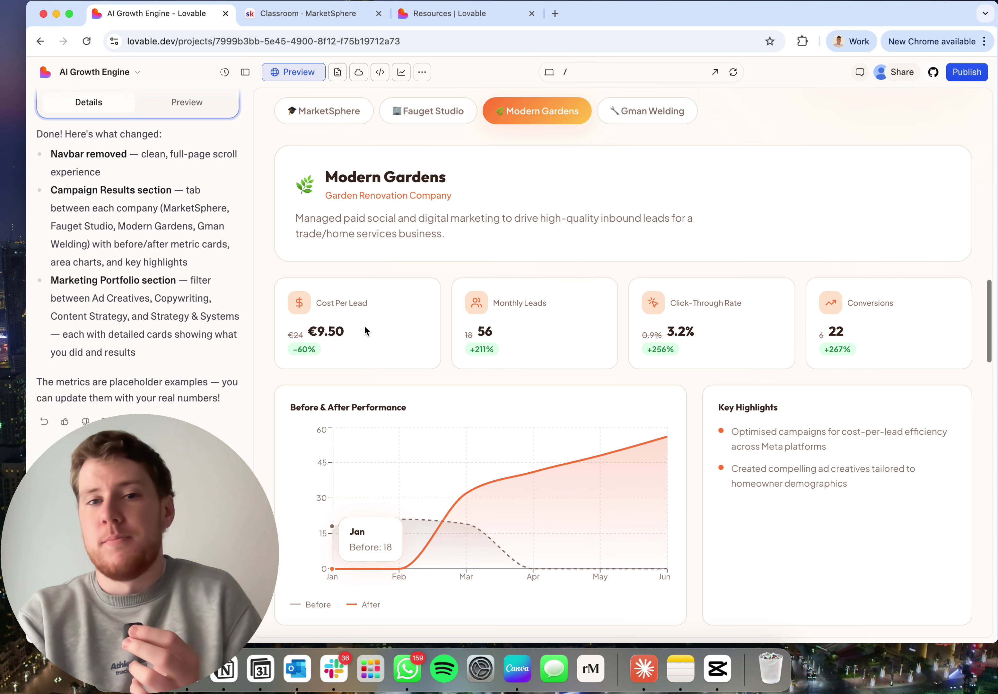
{"action": "scroll", "coordinate": [365, 329], "scroll_direction": "up", "scroll_amount": 1}
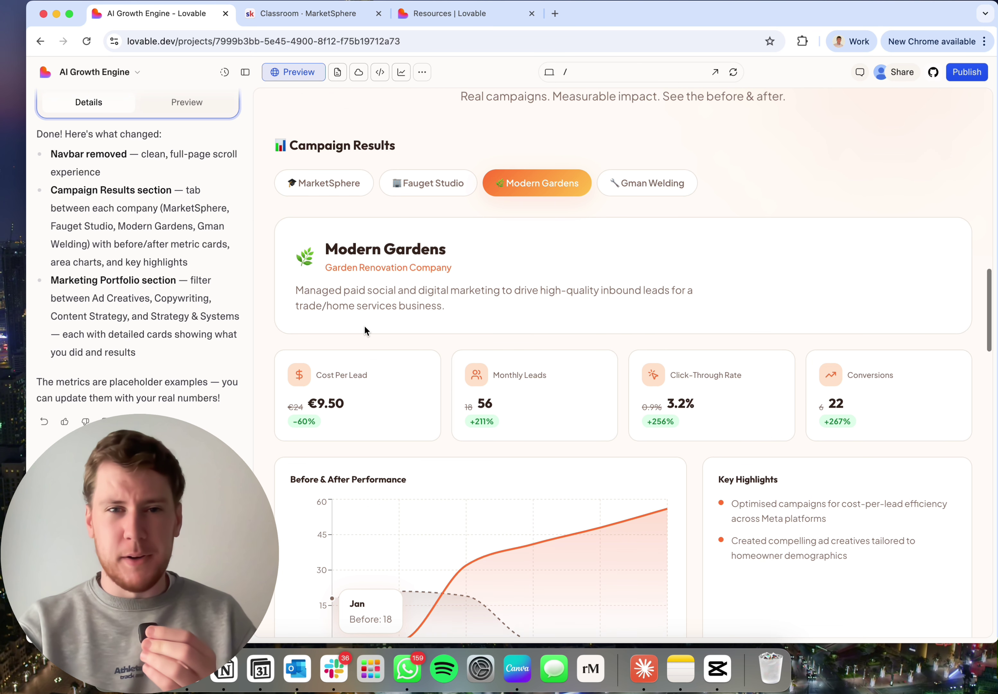
{"action": "scroll", "coordinate": [364, 331], "scroll_direction": "up", "scroll_amount": 1}
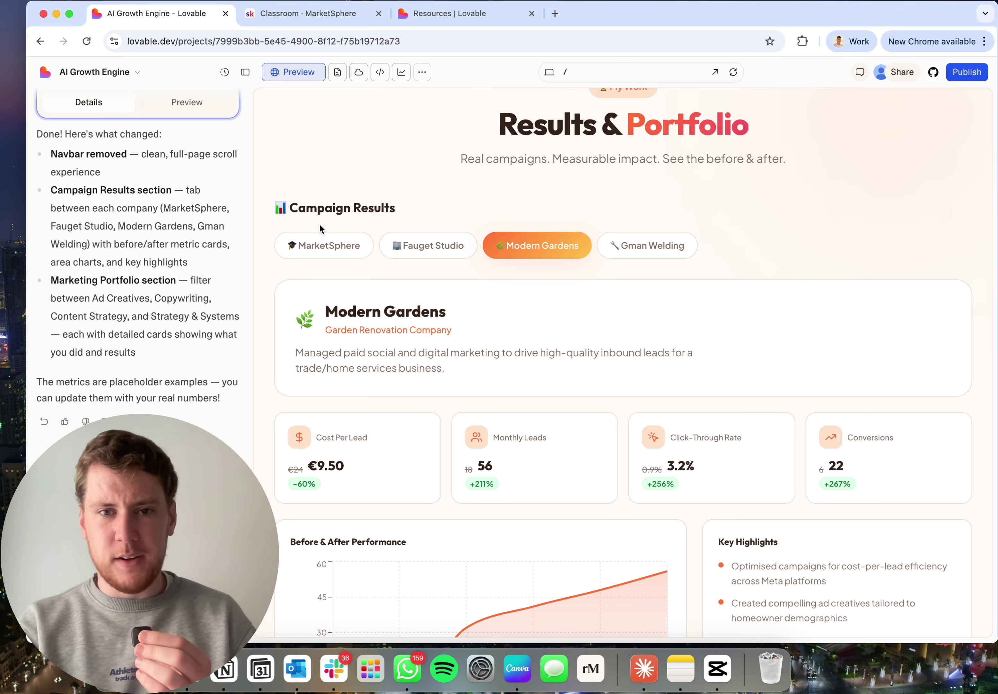
{"action": "scroll", "coordinate": [559, 148], "scroll_direction": "up", "scroll_amount": 1}
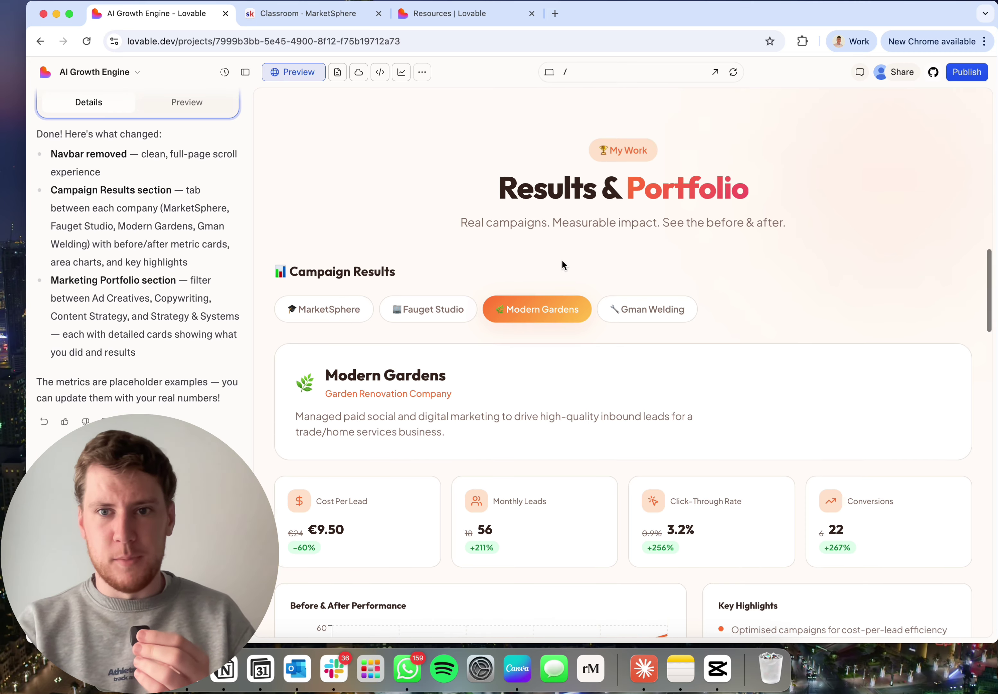
{"action": "scroll", "coordinate": [571, 227], "scroll_direction": "down", "scroll_amount": 6}
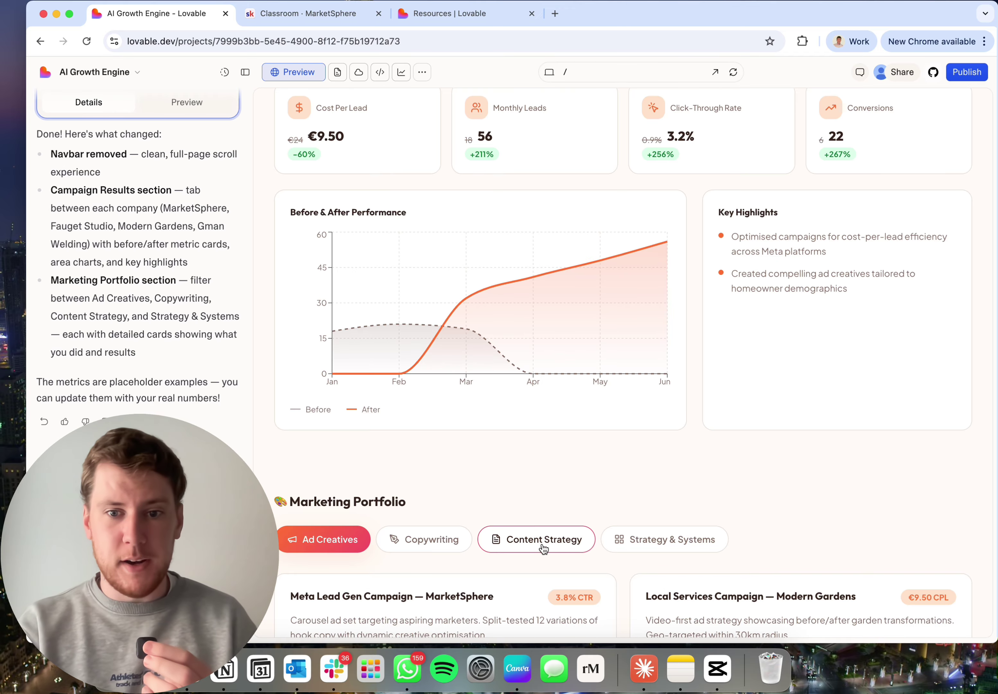
{"action": "scroll", "coordinate": [538, 515], "scroll_direction": "up", "scroll_amount": 1}
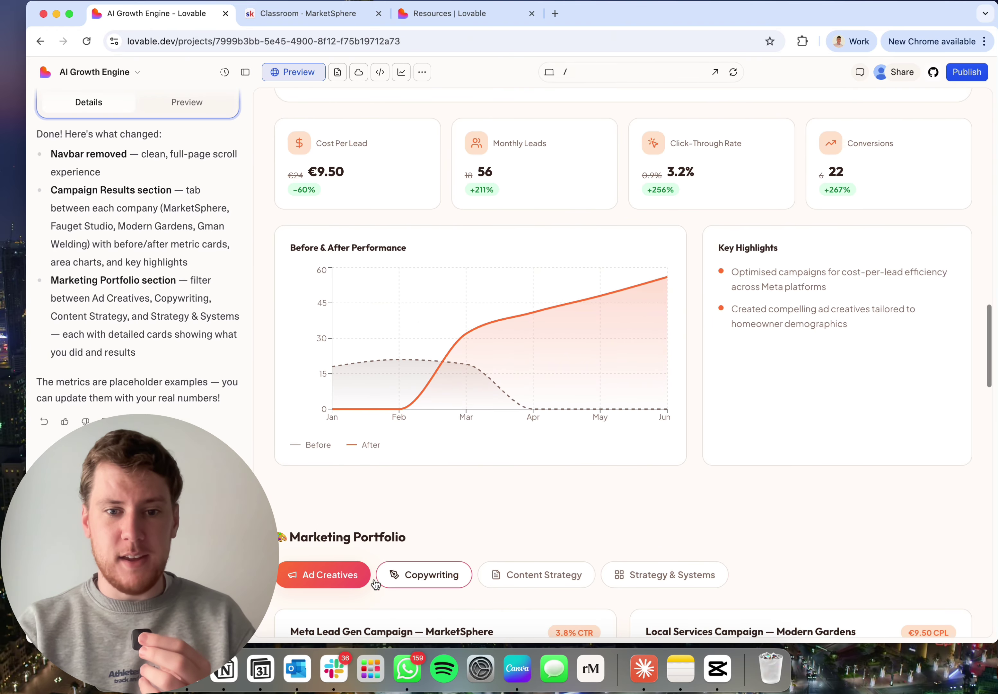
{"action": "scroll", "coordinate": [357, 580], "scroll_direction": "up", "scroll_amount": 3}
{"action": "scroll", "coordinate": [349, 582], "scroll_direction": "up", "scroll_amount": 1}
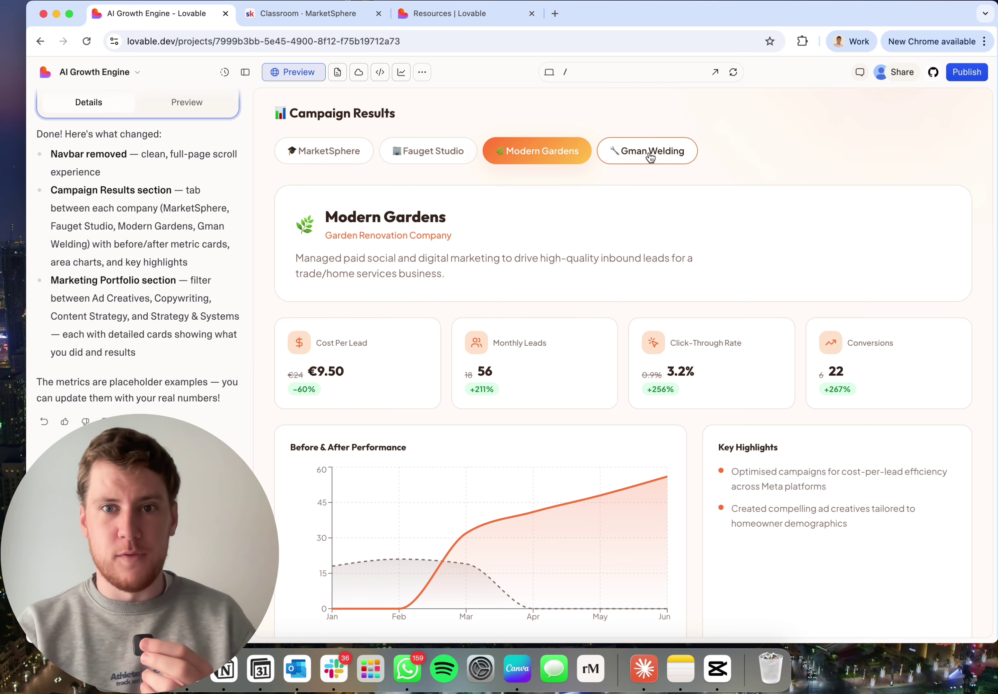
Switch Campaign Results to MarketSphere and examine its metrics, performance chart and key highlights
{"action": "left_click", "coordinate": [326, 153]}
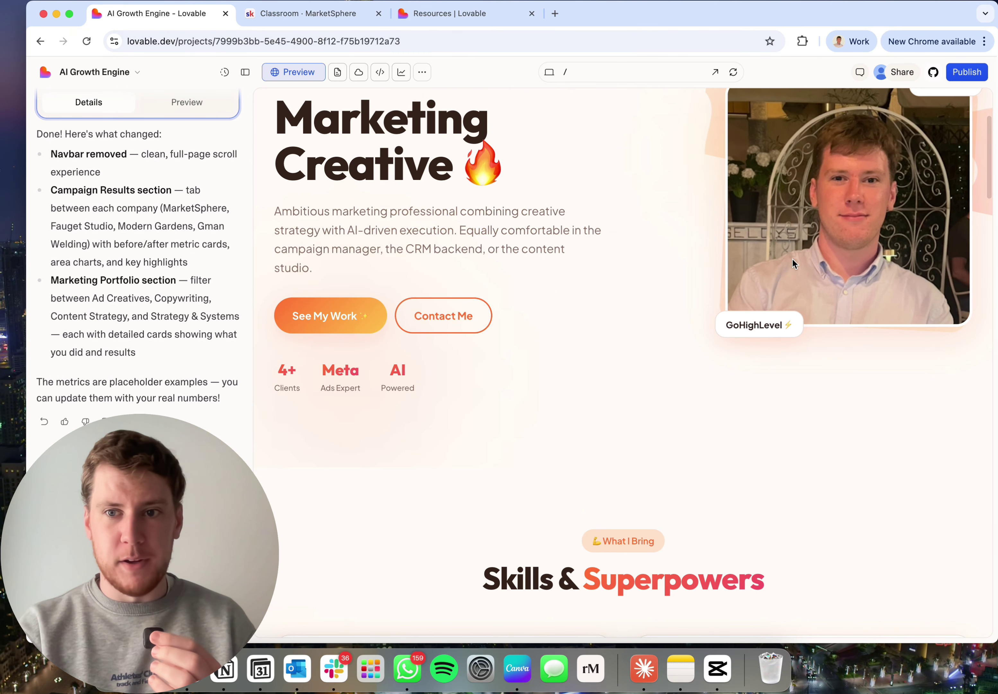
{"action": "scroll", "coordinate": [596, 379], "scroll_direction": "down", "scroll_amount": 5}
{"action": "scroll", "coordinate": [596, 379], "scroll_direction": "down", "scroll_amount": 10}
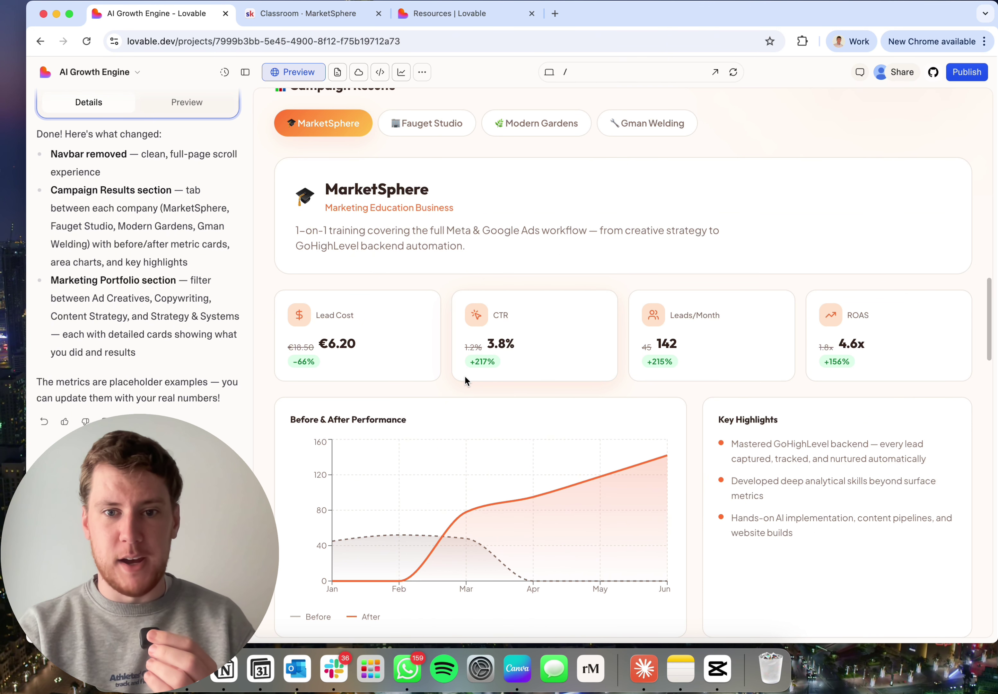
{"action": "scroll", "coordinate": [432, 403], "scroll_direction": "down", "scroll_amount": 2}
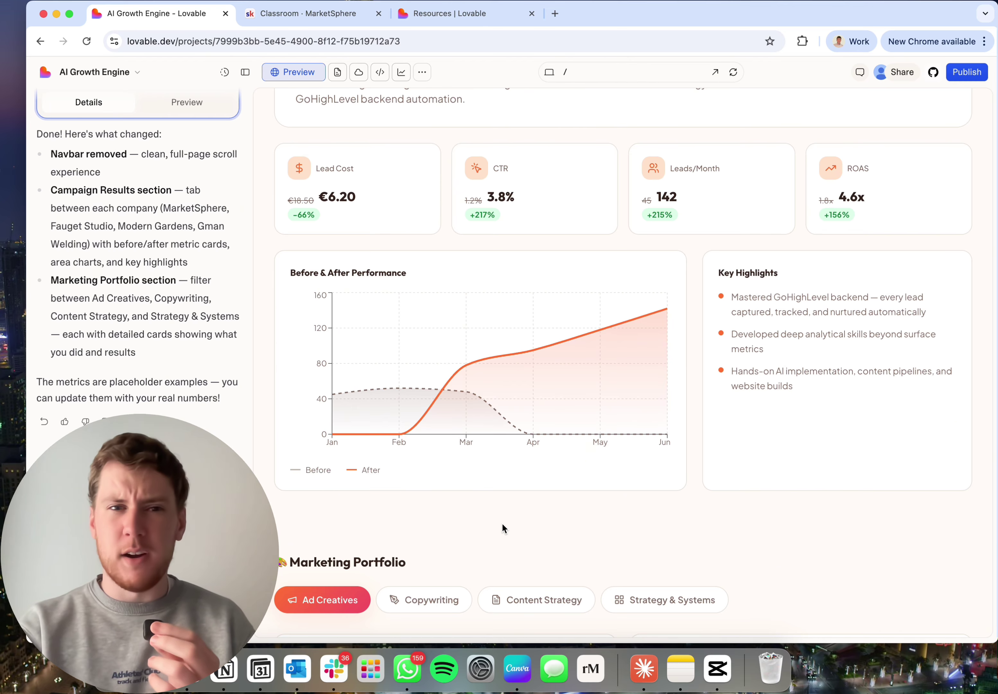
{"action": "scroll", "coordinate": [290, 515], "scroll_direction": "down", "scroll_amount": 6}
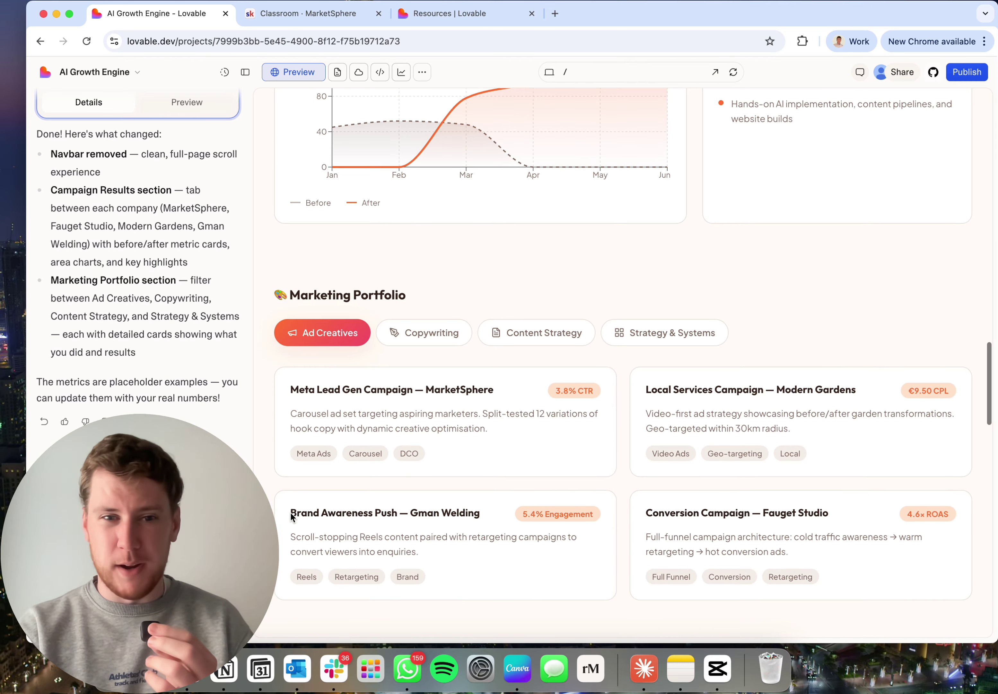
Read the My Passion section about Meta Ads, highlighting its descriptive paragraphs
{"action": "scroll", "coordinate": [290, 515], "scroll_direction": "down", "scroll_amount": 10}
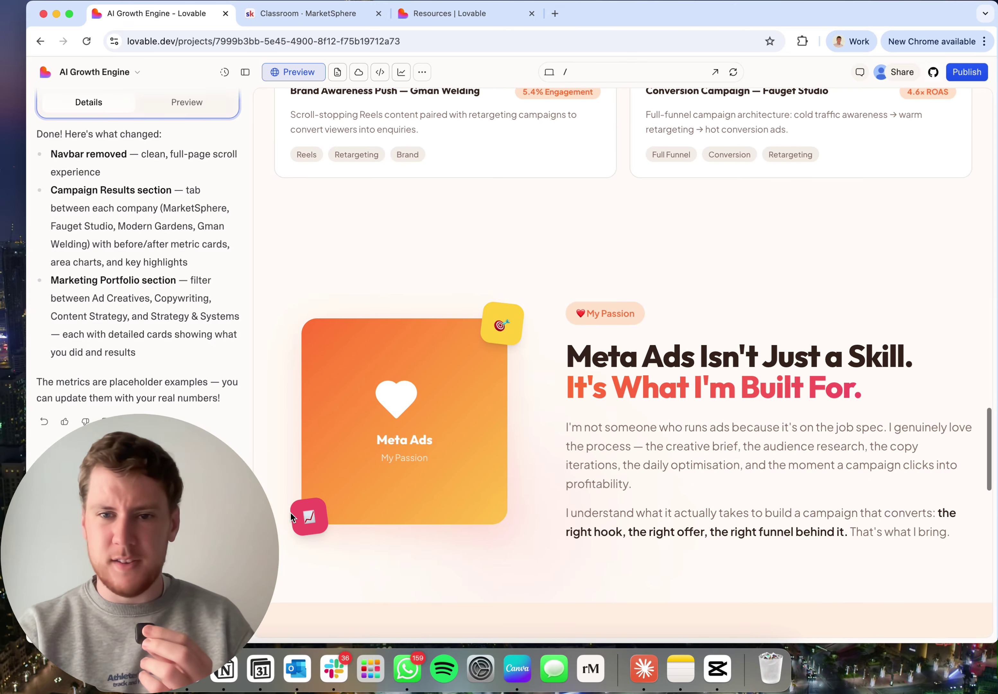
{"action": "scroll", "coordinate": [291, 517], "scroll_direction": "down", "scroll_amount": 3}
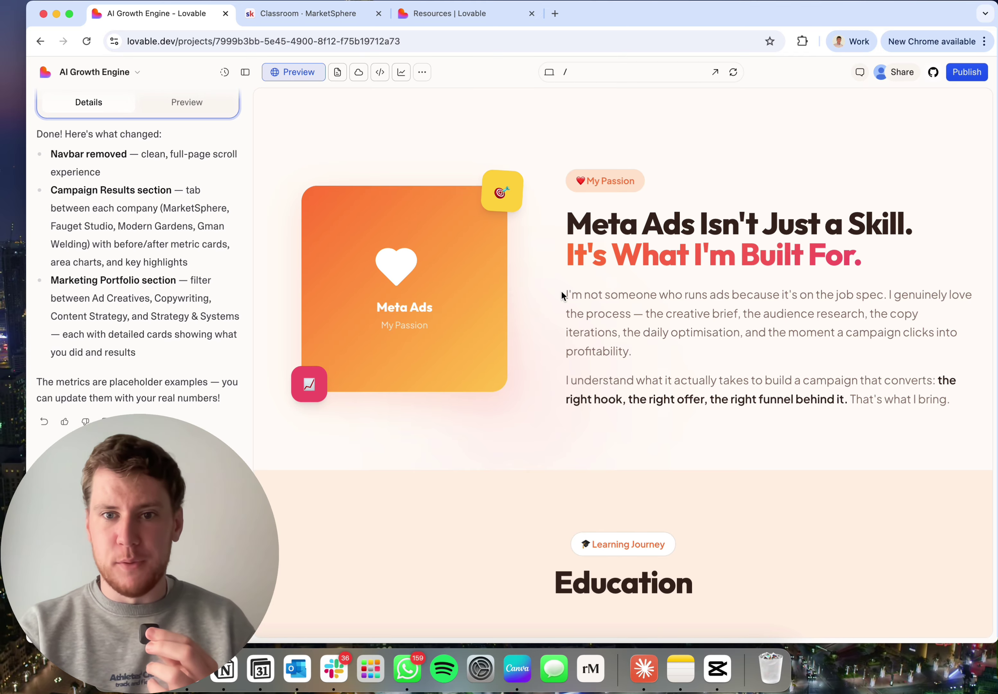
{"action": "left_click_drag", "start_coordinate": [562, 295], "coordinate": [666, 439]}
{"action": "left_click", "coordinate": [611, 432]}
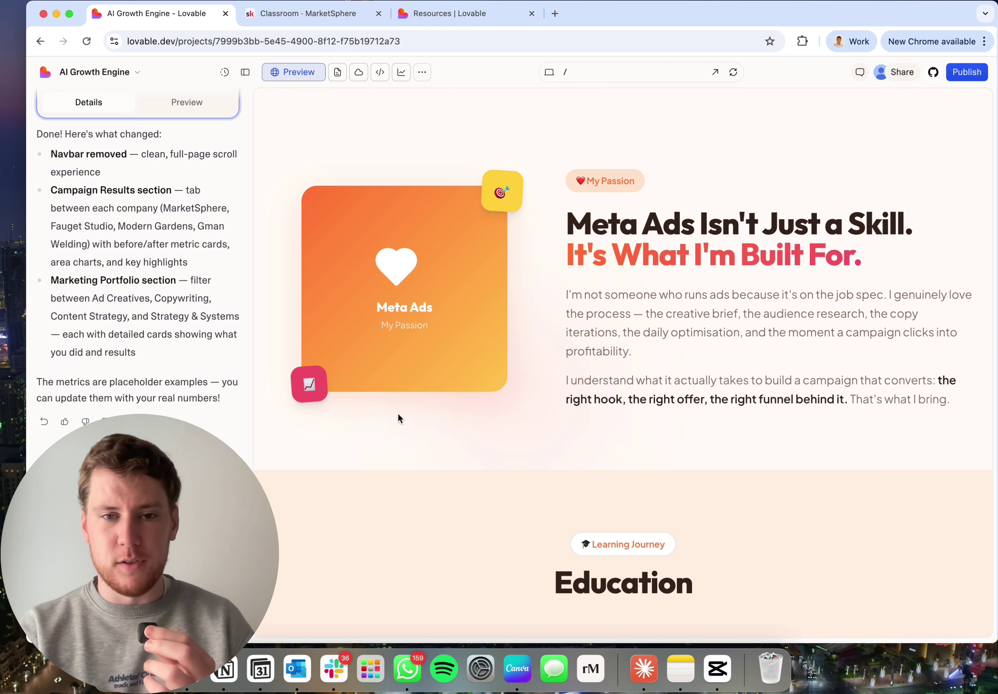
{"action": "scroll", "coordinate": [390, 437], "scroll_direction": "down", "scroll_amount": 1}
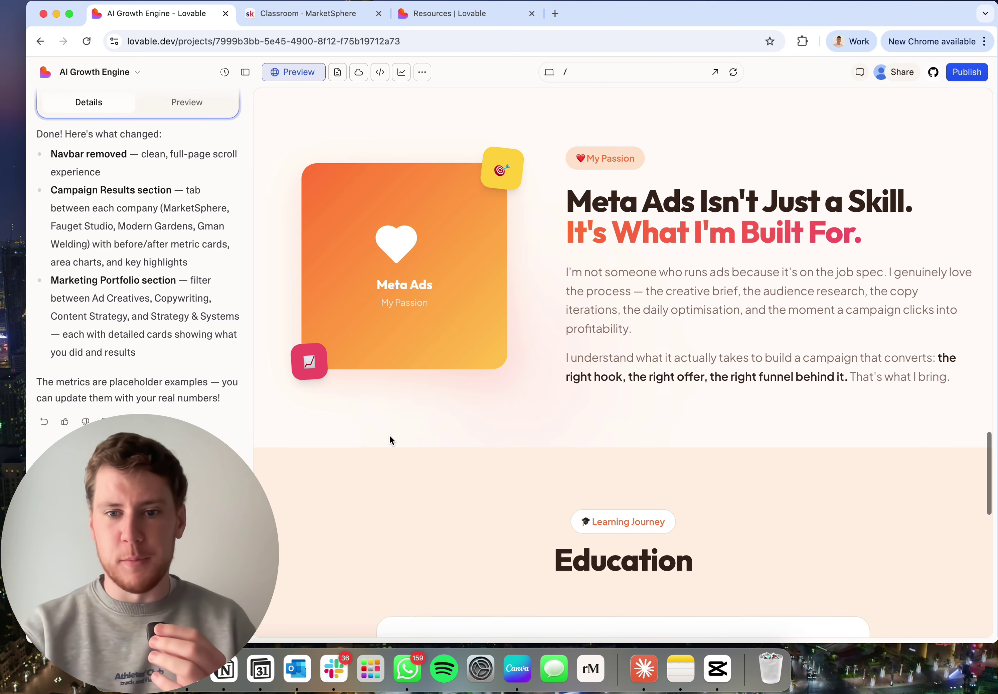
Examine the Education section's entries, glancing back at the MarketSphere campaign results
{"action": "scroll", "coordinate": [389, 439], "scroll_direction": "down", "scroll_amount": 9}
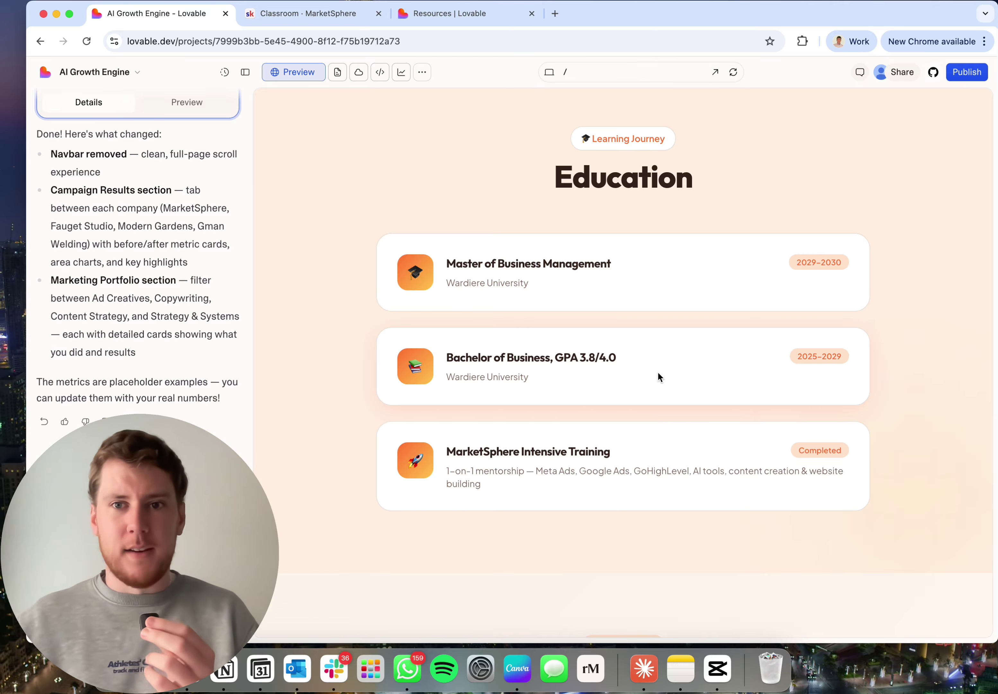
{"action": "scroll", "coordinate": [657, 371], "scroll_direction": "up", "scroll_amount": 20}
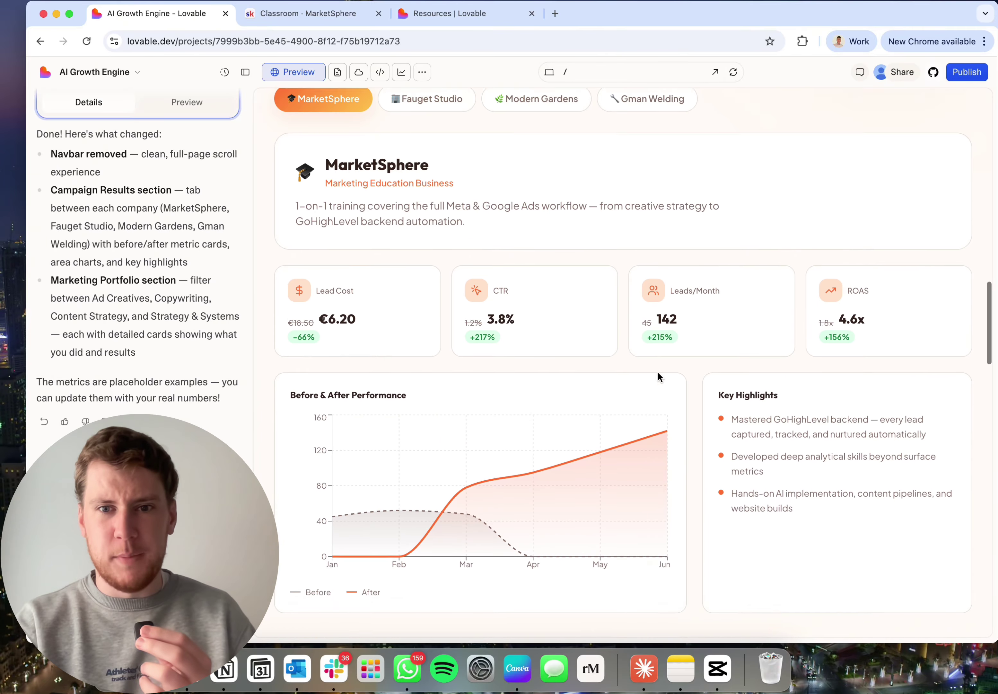
{"action": "scroll", "coordinate": [609, 499], "scroll_direction": "down", "scroll_amount": 20}
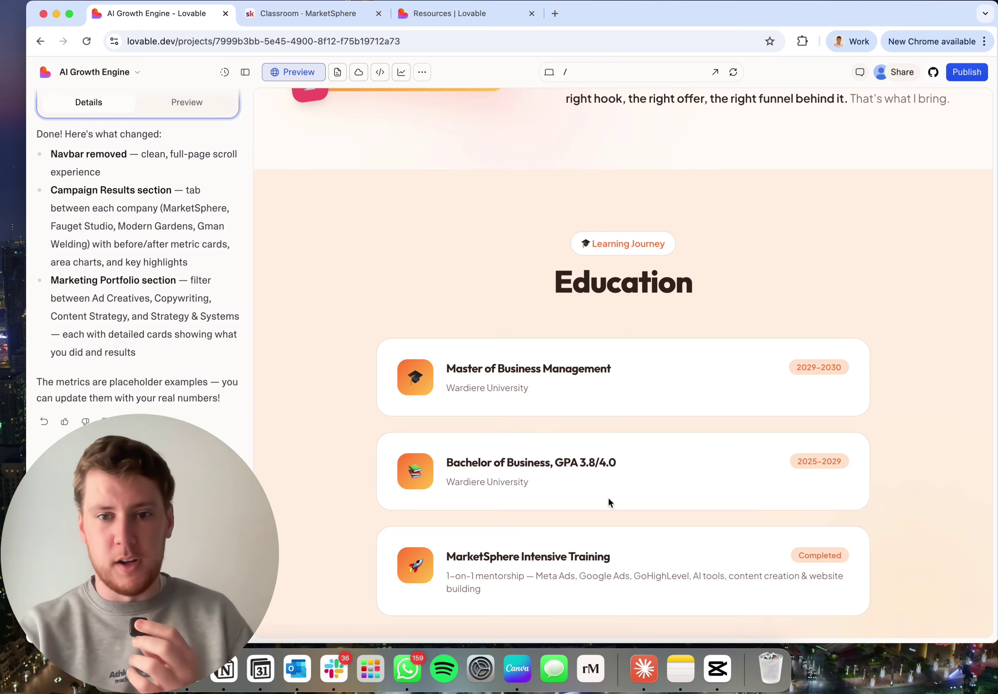
Look over the portfolio site's Get In Touch section with its contact options, and return to the hero section
{"action": "scroll", "coordinate": [608, 501], "scroll_direction": "down", "scroll_amount": 10}
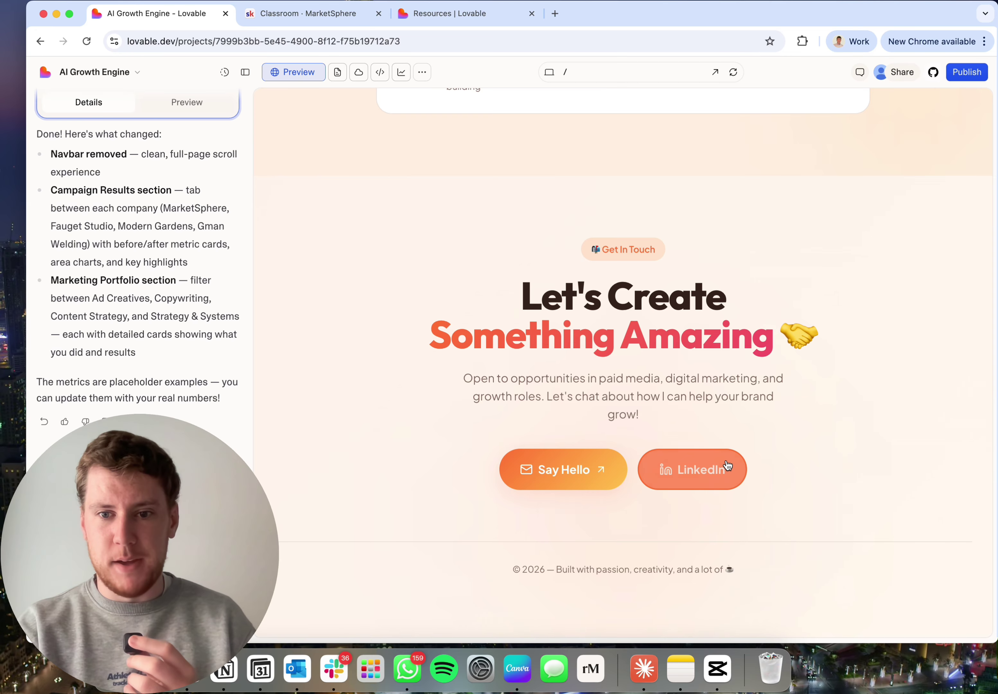
{"action": "scroll", "coordinate": [611, 431], "scroll_direction": "up", "scroll_amount": 10}
{"action": "scroll", "coordinate": [584, 323], "scroll_direction": "up", "scroll_amount": 15}
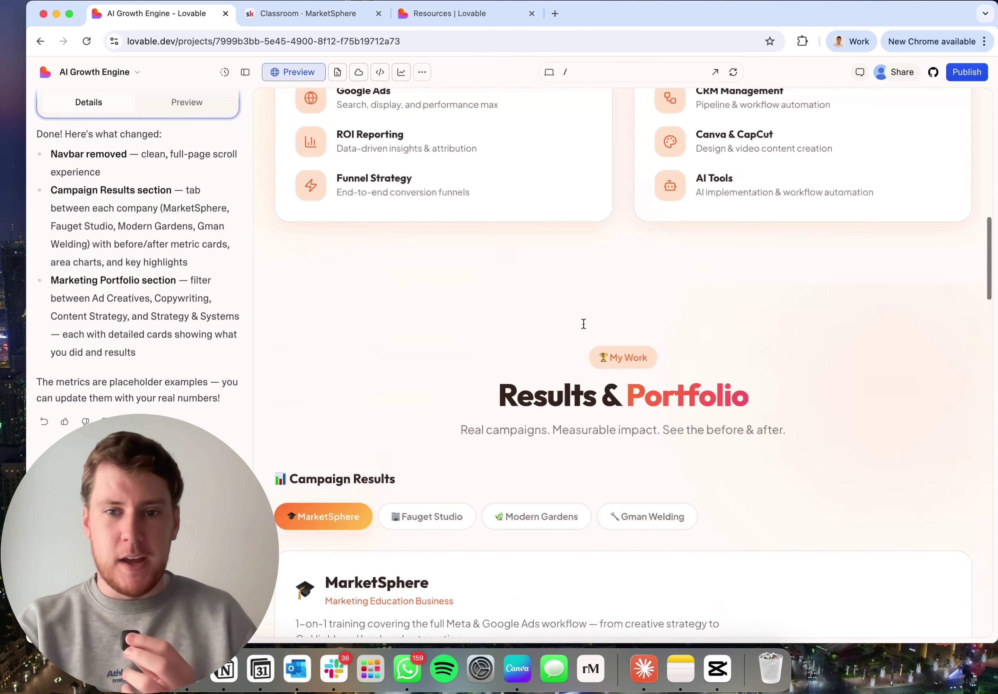
{"action": "scroll", "coordinate": [584, 324], "scroll_direction": "up", "scroll_amount": 2}
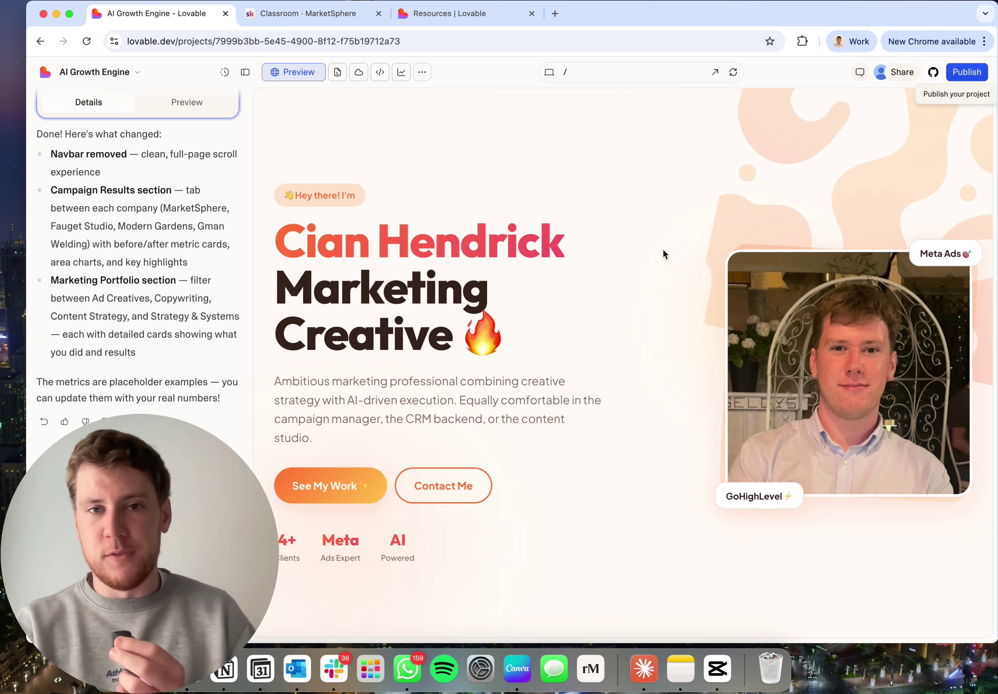
Examine the site's hero introduction and the Skills & Superpowers cards for Paid Media and Tech Stack
{"action": "scroll", "coordinate": [655, 381], "scroll_direction": "down", "scroll_amount": 5}
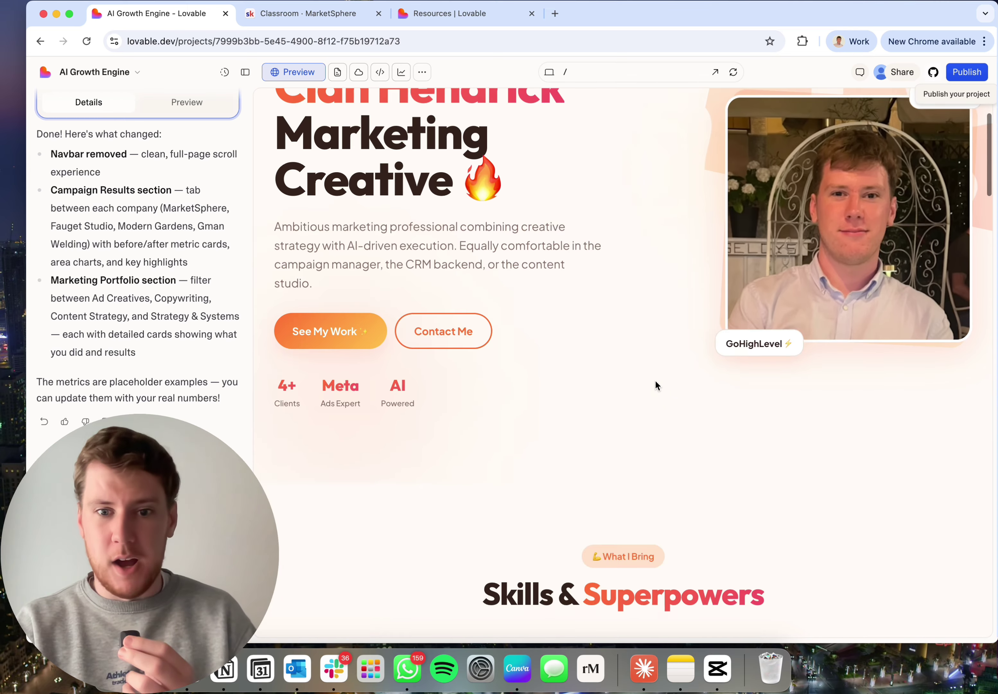
{"action": "scroll", "coordinate": [655, 382], "scroll_direction": "up", "scroll_amount": 5}
{"action": "scroll", "coordinate": [655, 382], "scroll_direction": "down", "scroll_amount": 10}
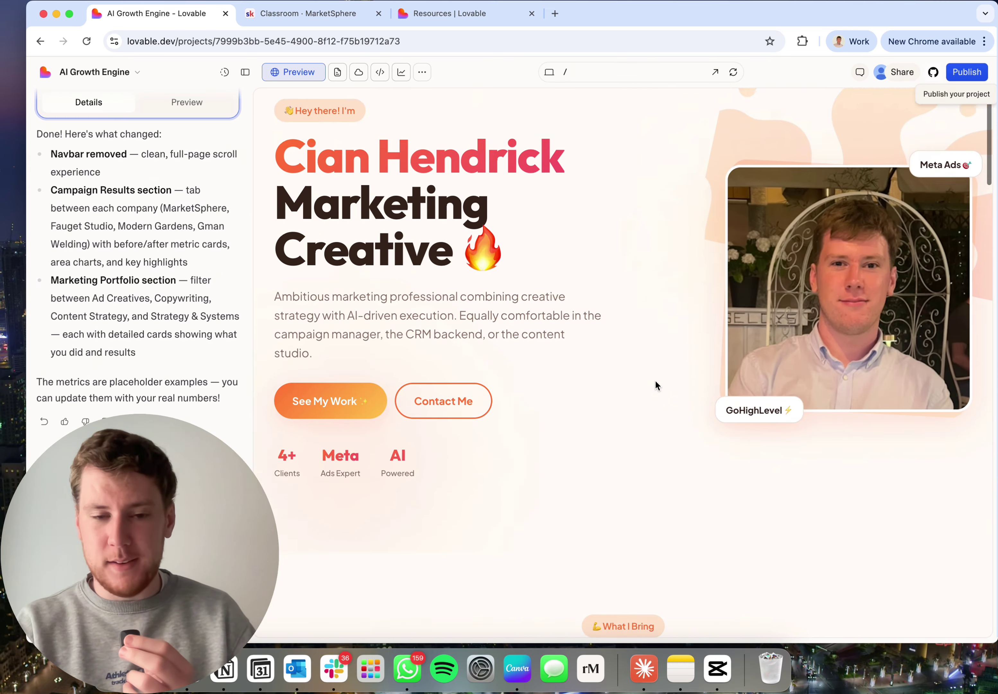
{"action": "scroll", "coordinate": [655, 383], "scroll_direction": "down", "scroll_amount": 1}
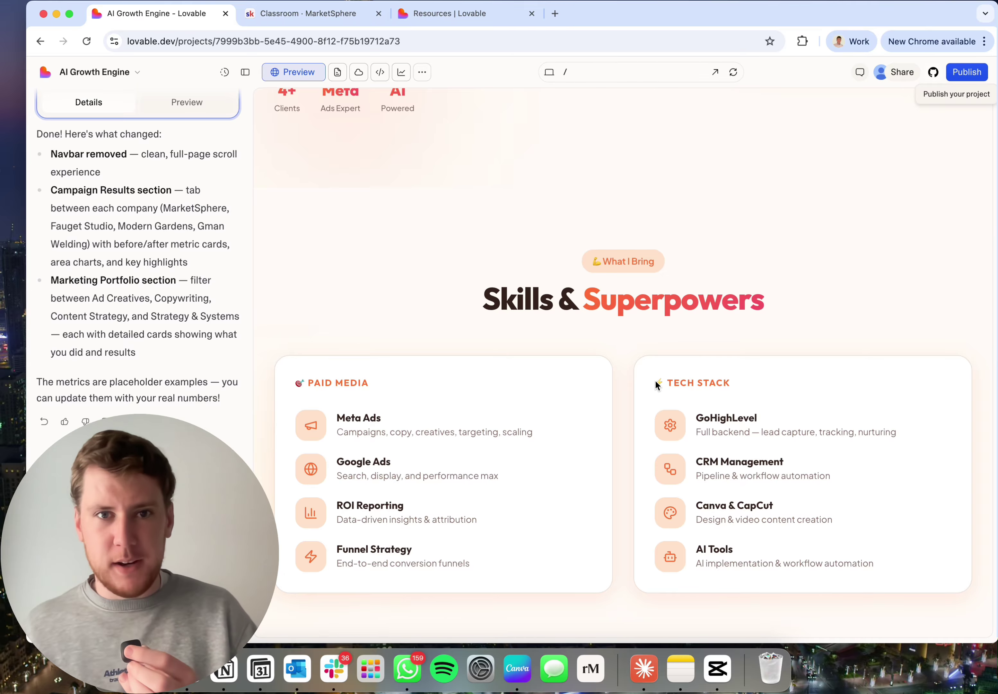
Open LinkedIn in a new browser tab and go to the account owner's own profile page
{"action": "left_click", "coordinate": [556, 14]}
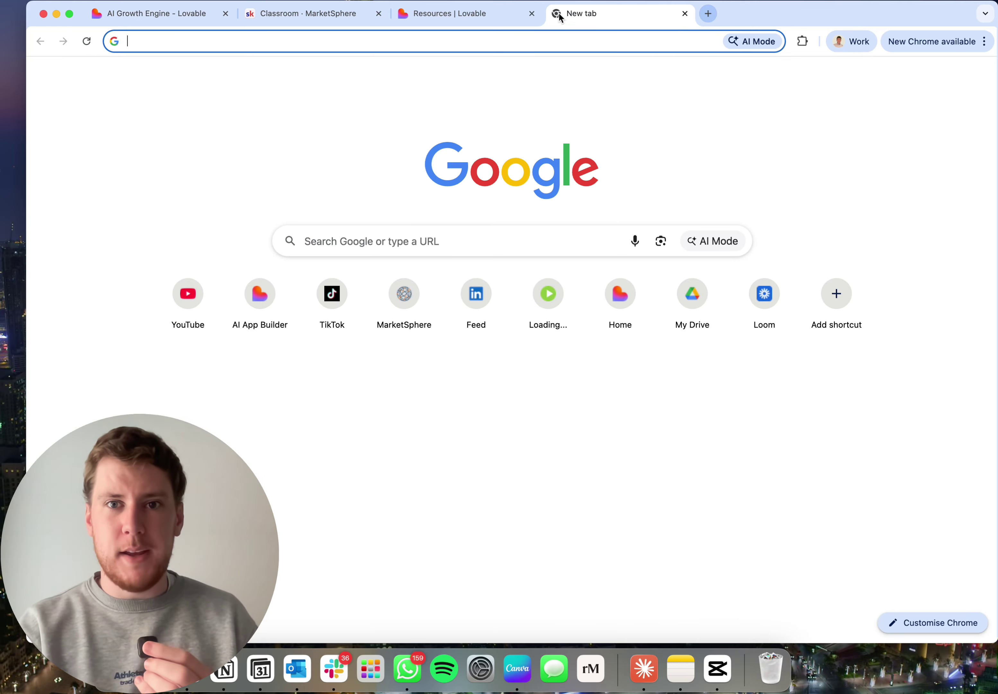
{"action": "type", "text": "link"}
{"action": "key", "text": "Return"}
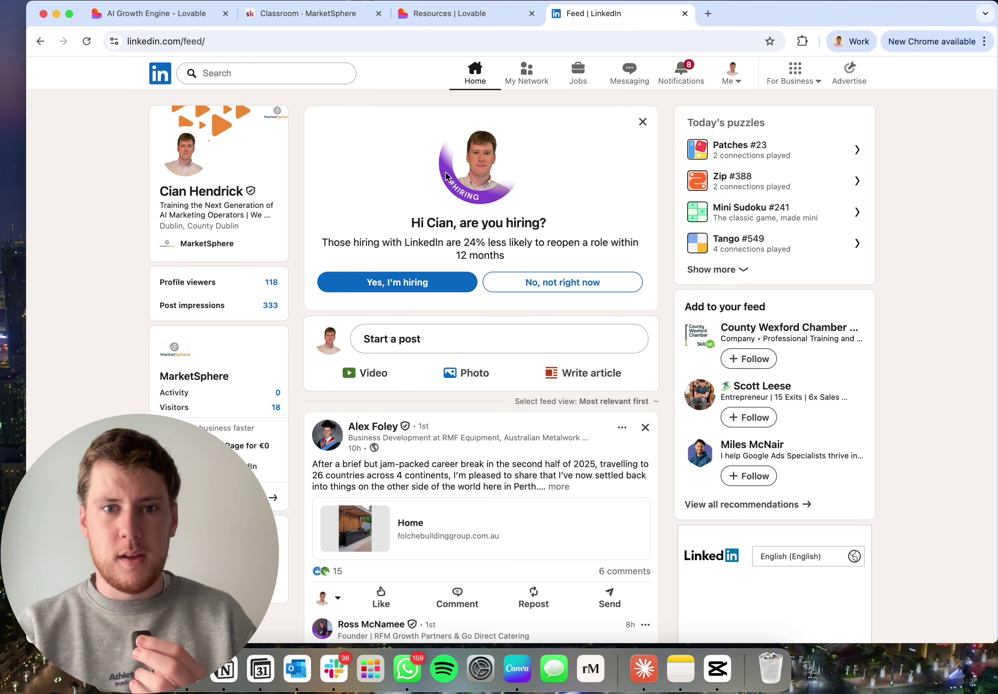
{"action": "left_click", "coordinate": [731, 75]}
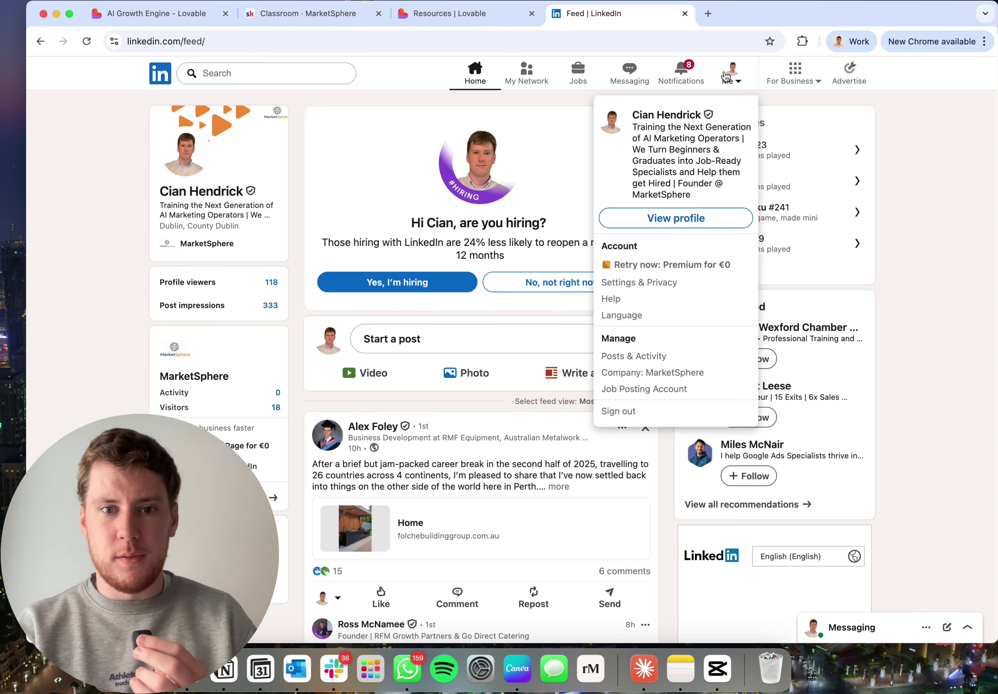
{"action": "left_click", "coordinate": [628, 221]}
Find the LinkedIn profile's Featured section and check which content types can be added to it
{"action": "scroll", "coordinate": [455, 430], "scroll_direction": "down", "scroll_amount": 8}
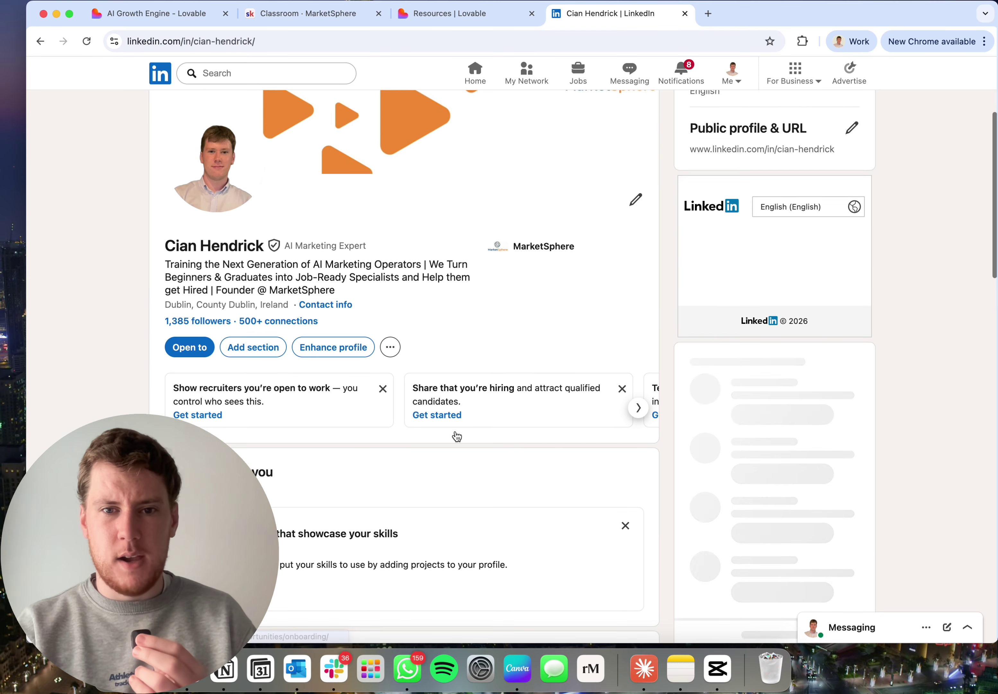
{"action": "scroll", "coordinate": [456, 436], "scroll_direction": "down", "scroll_amount": 7}
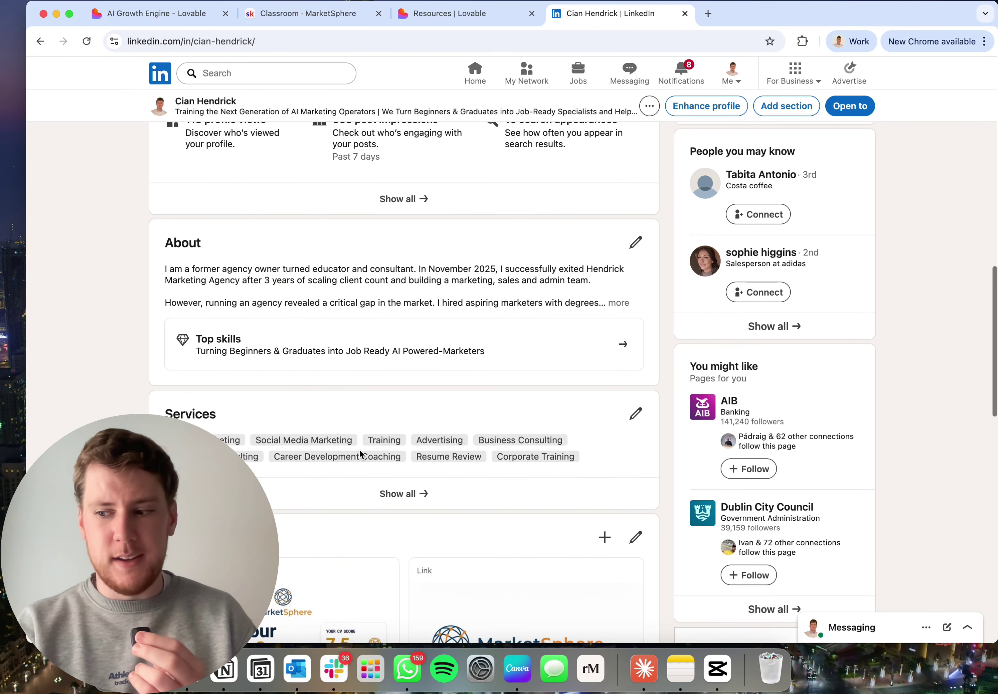
{"action": "scroll", "coordinate": [359, 452], "scroll_direction": "down", "scroll_amount": 4}
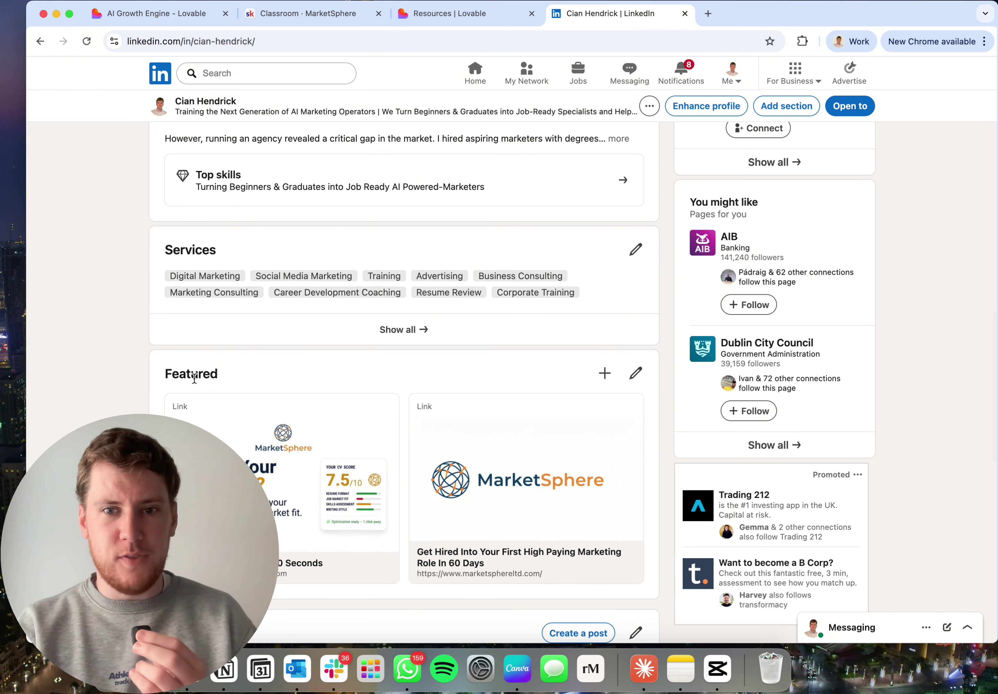
{"action": "left_click", "coordinate": [604, 374]}
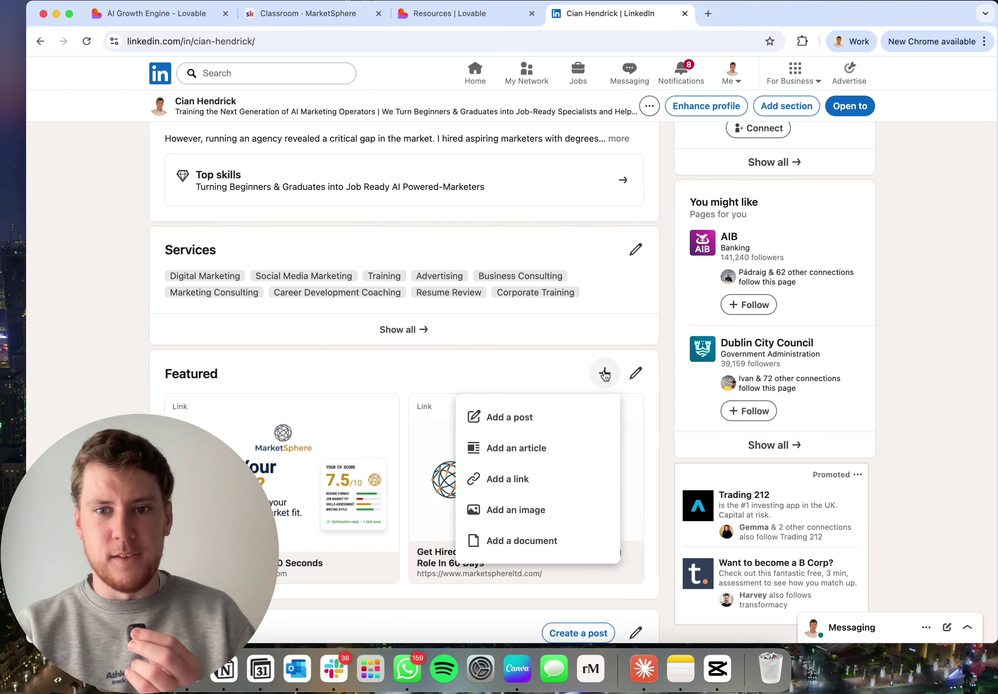
{"action": "left_click", "coordinate": [405, 387]}
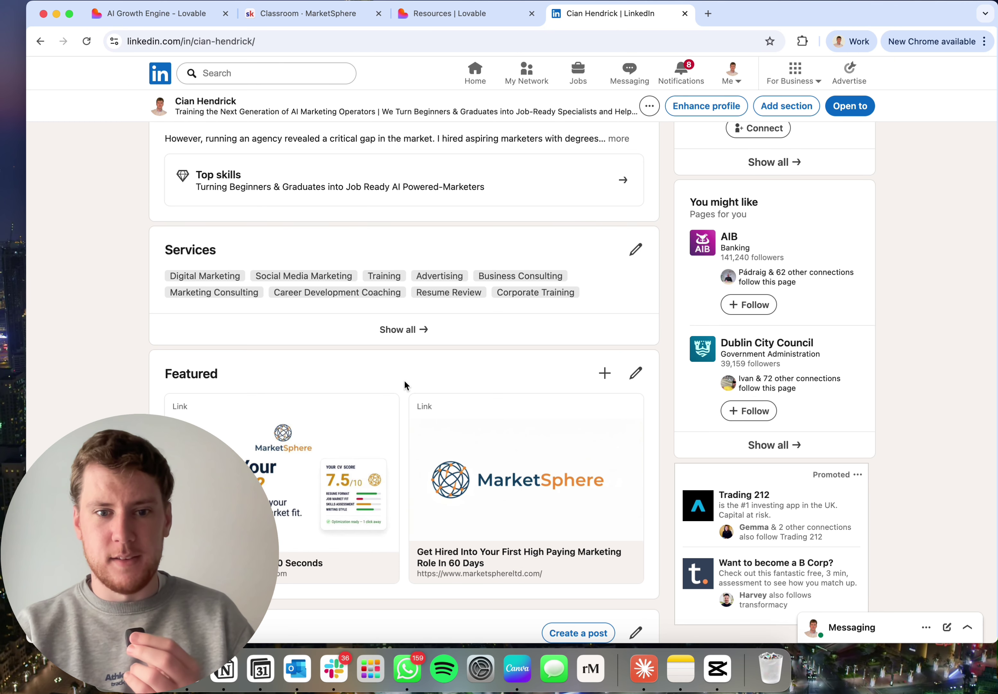
{"action": "scroll", "coordinate": [483, 533], "scroll_direction": "down", "scroll_amount": 2}
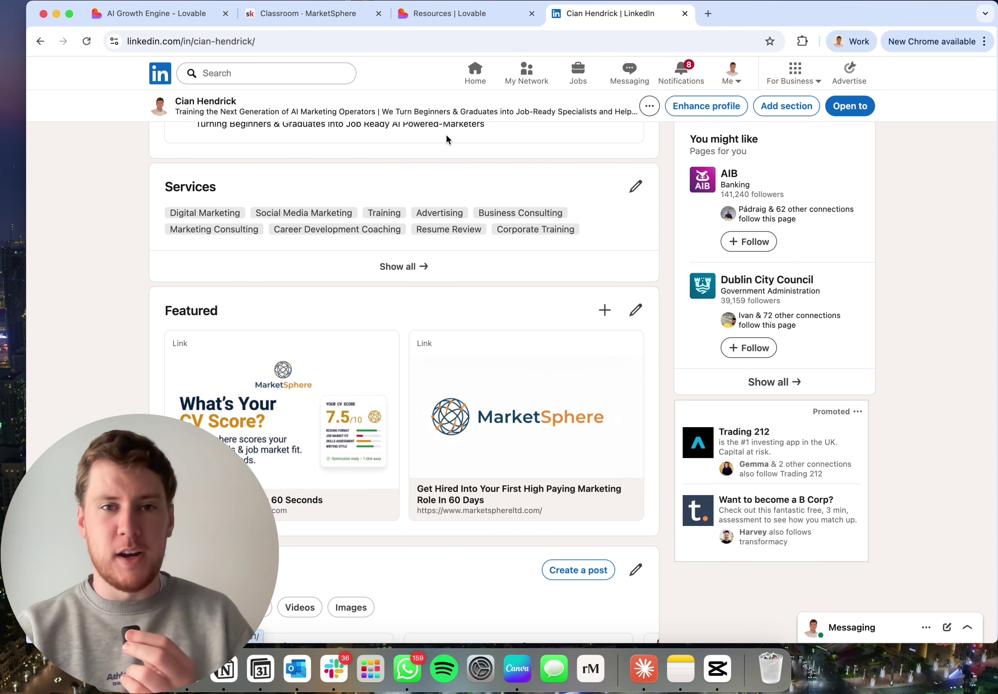
Switch back to the AI Growth Engine project in Lovable and look over the portfolio preview
{"action": "left_click", "coordinate": [453, 14]}
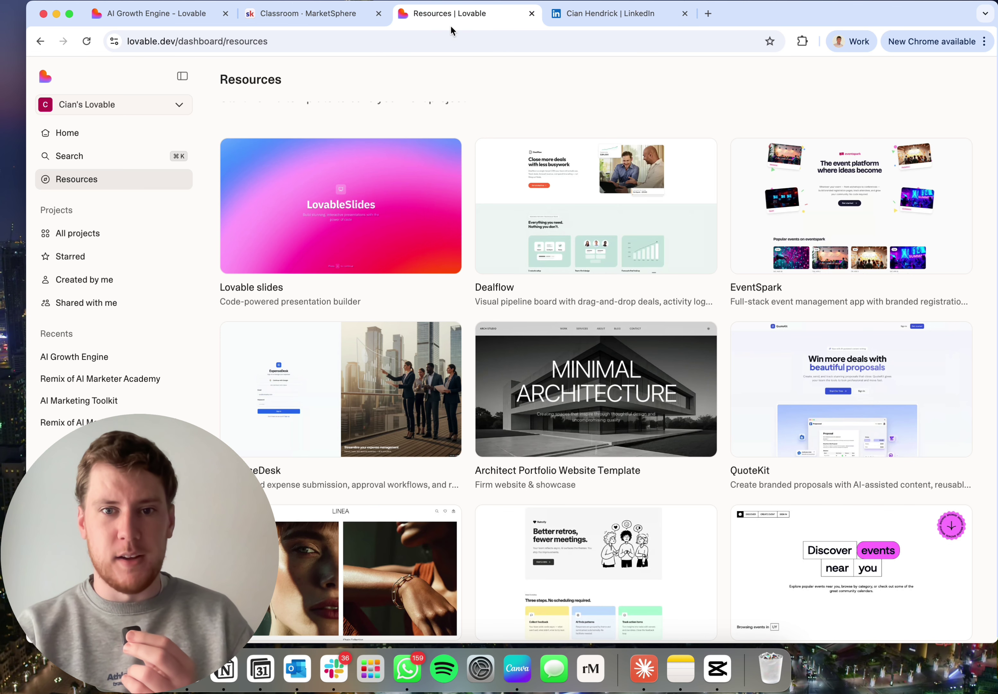
{"action": "left_click", "coordinate": [184, 22]}
{"action": "scroll", "coordinate": [509, 288], "scroll_direction": "down", "scroll_amount": 5}
{"action": "scroll", "coordinate": [510, 287], "scroll_direction": "up", "scroll_amount": 8}
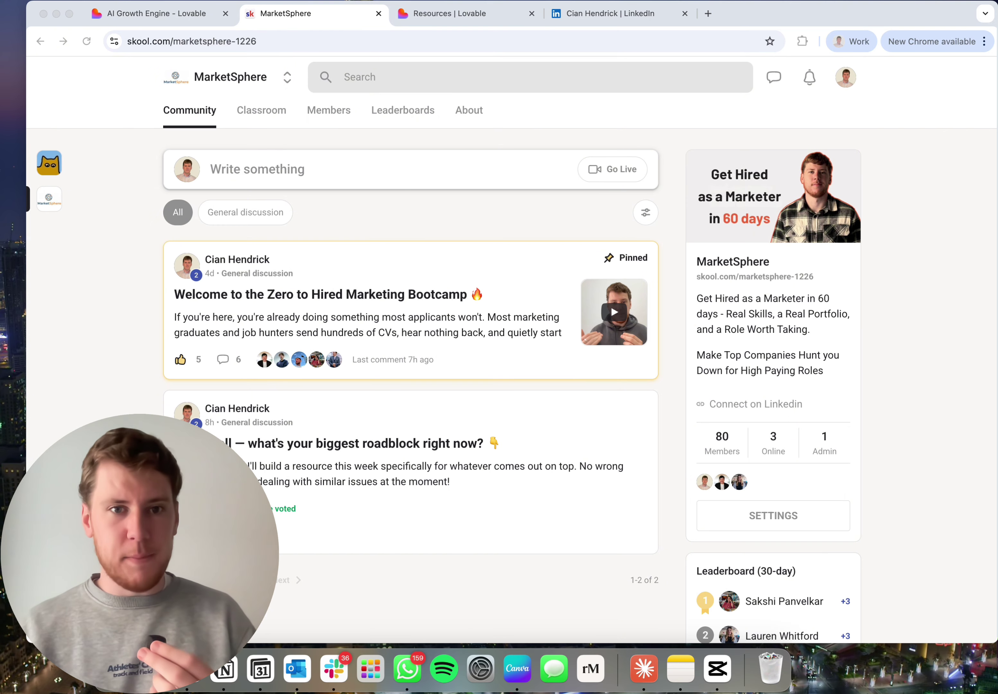
Open the MarketSphere classroom on Skool and look through its course modules
{"action": "left_click", "coordinate": [267, 114]}
{"action": "scroll", "coordinate": [318, 330], "scroll_direction": "down", "scroll_amount": 6}
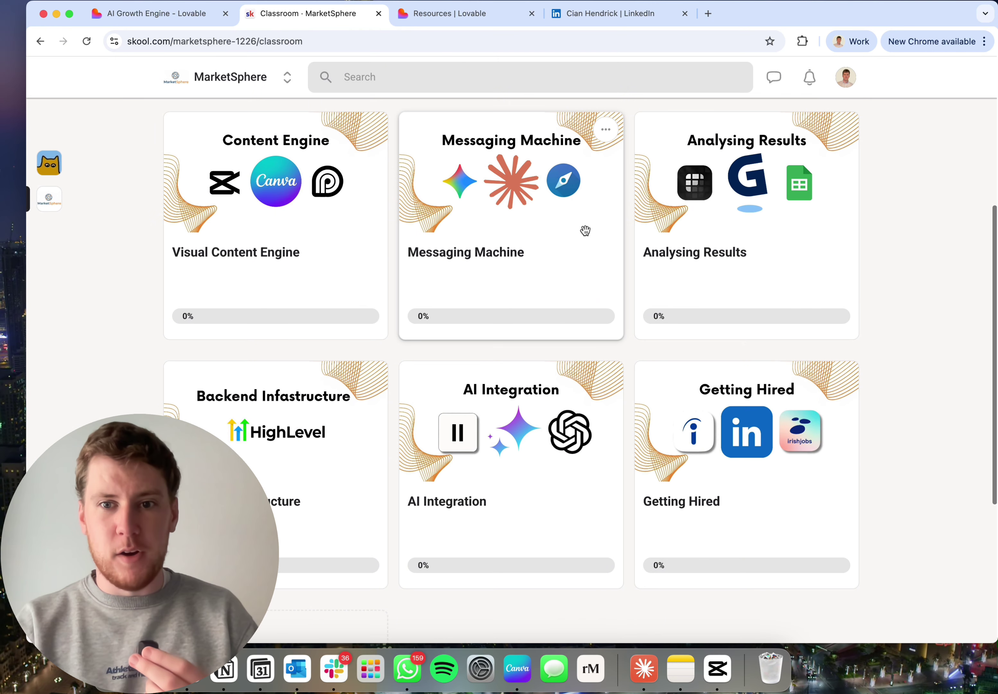
{"action": "scroll", "coordinate": [585, 231], "scroll_direction": "up", "scroll_amount": 1}
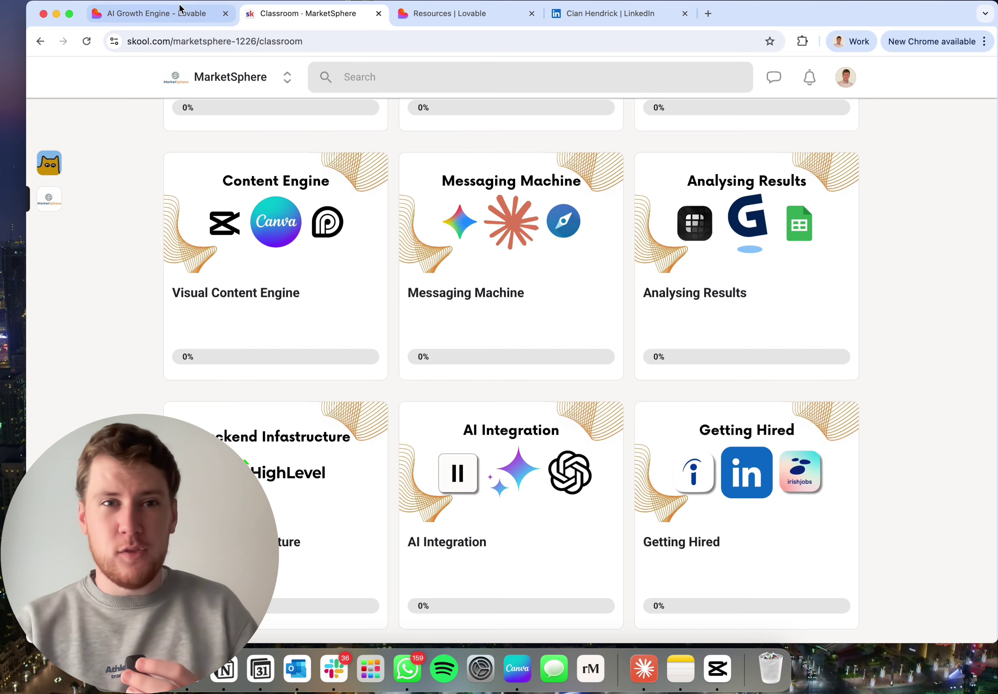
Glance back at the portfolio preview in Lovable, and open the MarketSphere community feed on Skool
{"action": "left_click", "coordinate": [204, 13]}
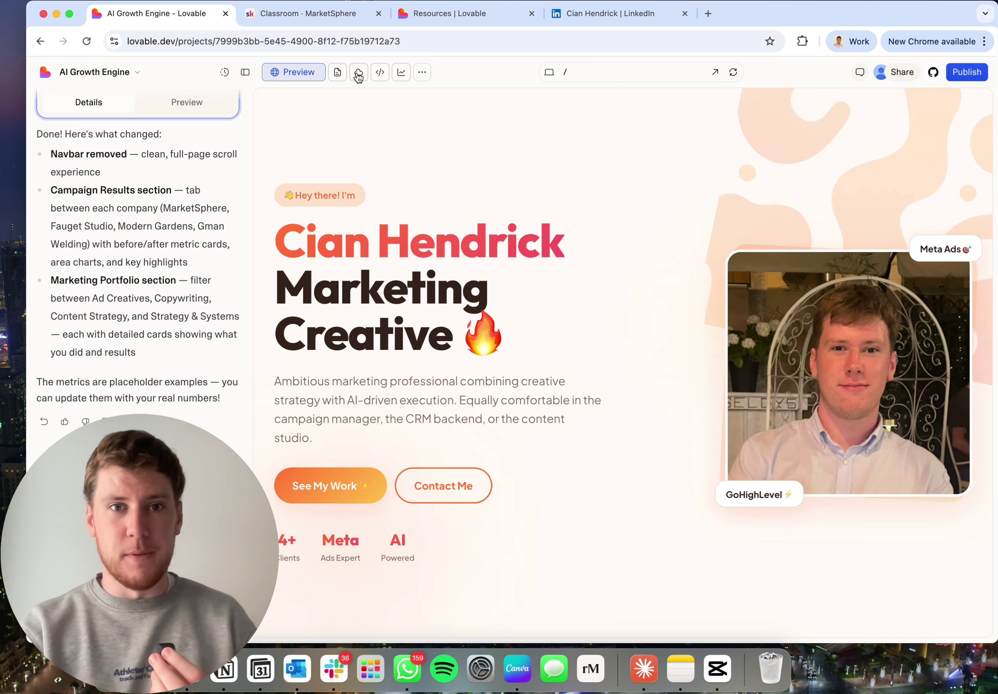
{"action": "left_click", "coordinate": [333, 25]}
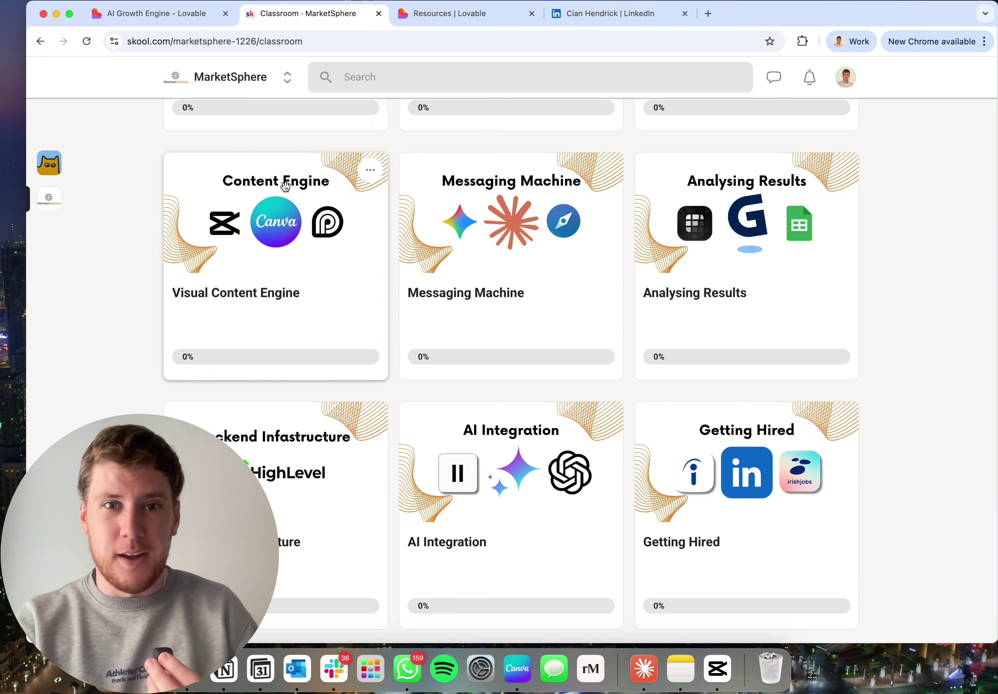
{"action": "scroll", "coordinate": [287, 179], "scroll_direction": "up", "scroll_amount": 5}
{"action": "left_click", "coordinate": [191, 111]}
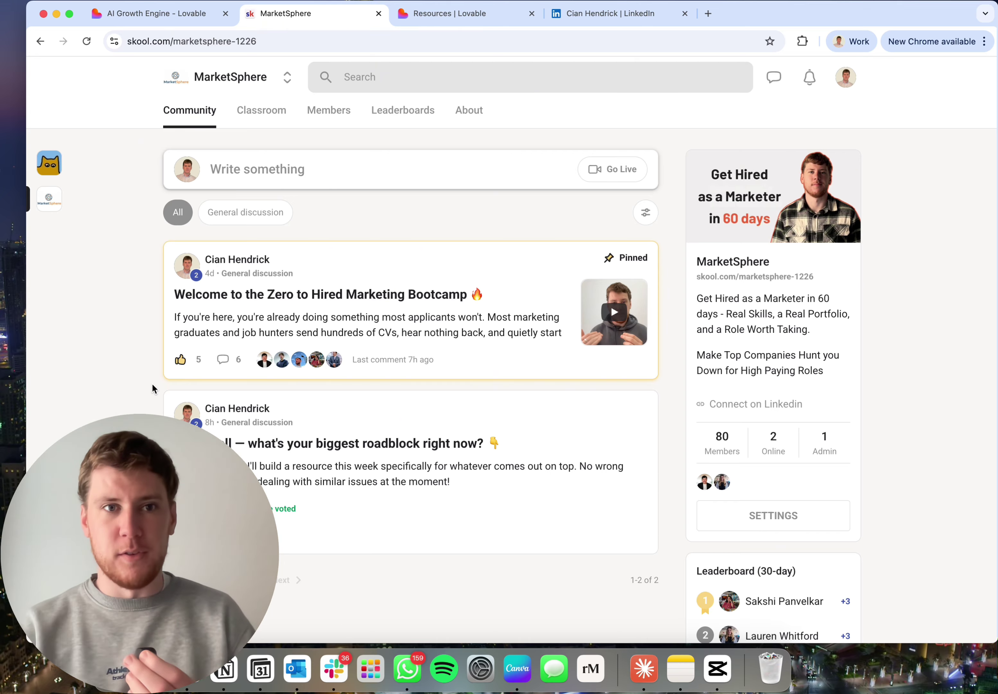
Return to the AI Growth Engine project in Lovable and view the site's hero section again
{"action": "left_click", "coordinate": [172, 17]}
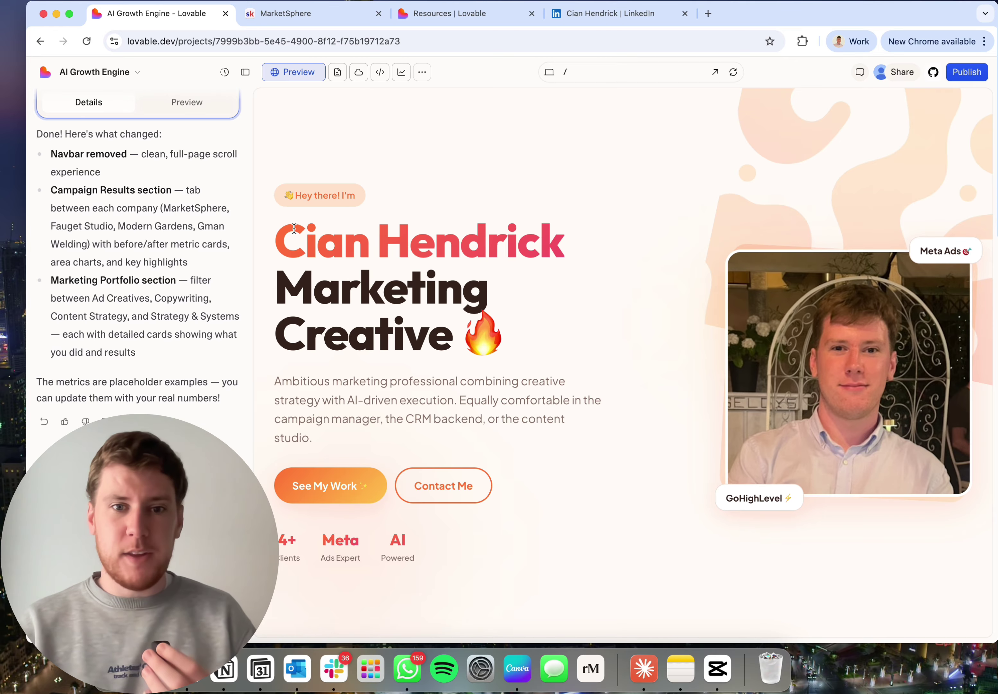
{"action": "scroll", "coordinate": [525, 330], "scroll_direction": "down", "scroll_amount": 3}
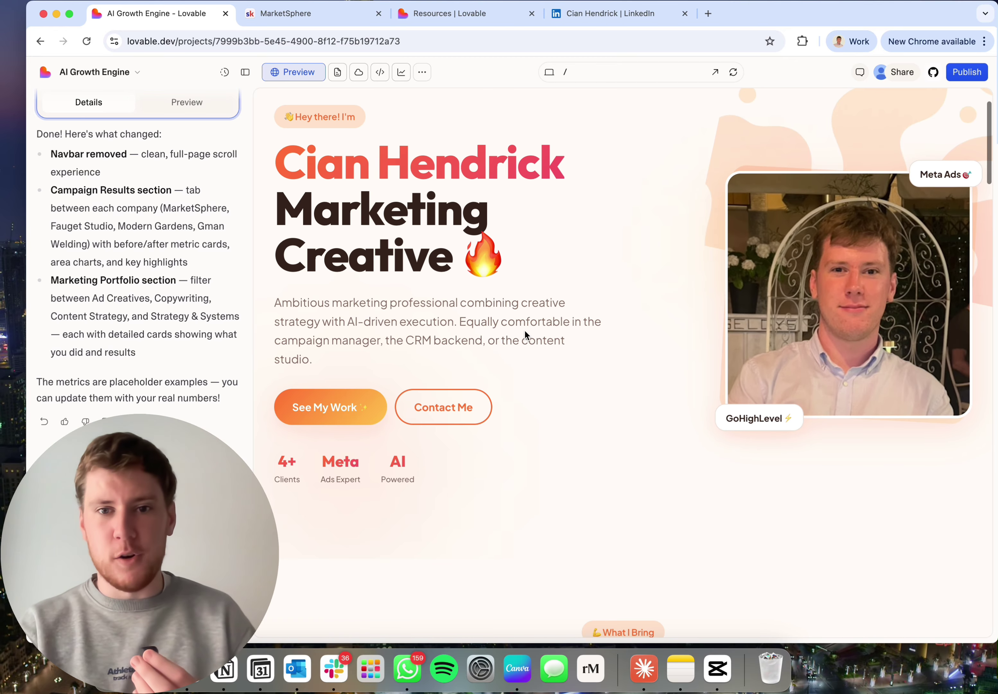